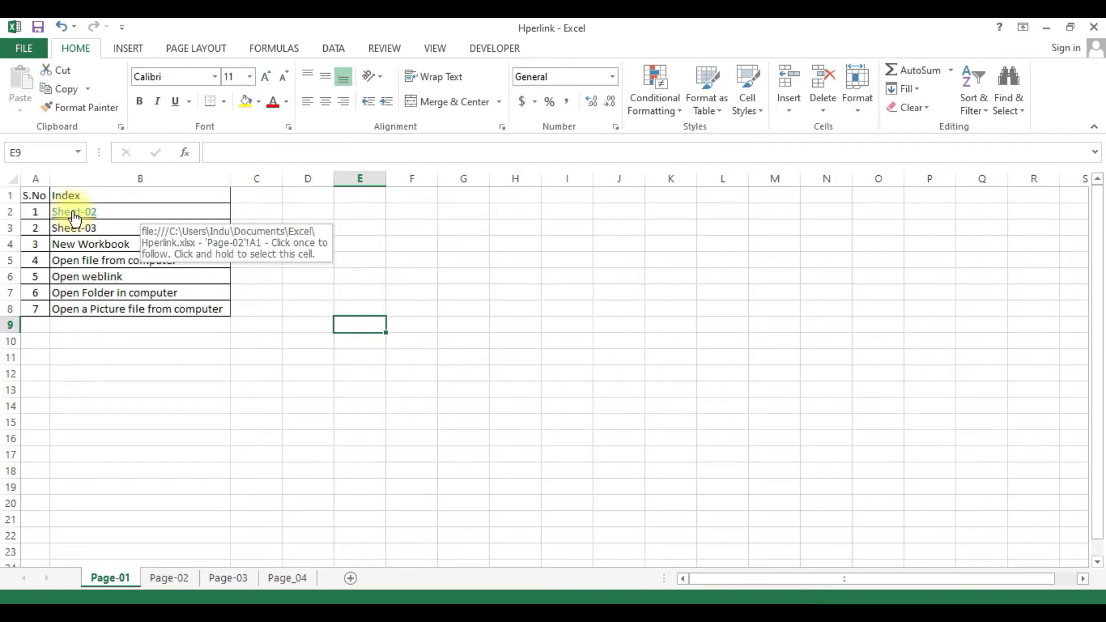
left_click(183, 213)
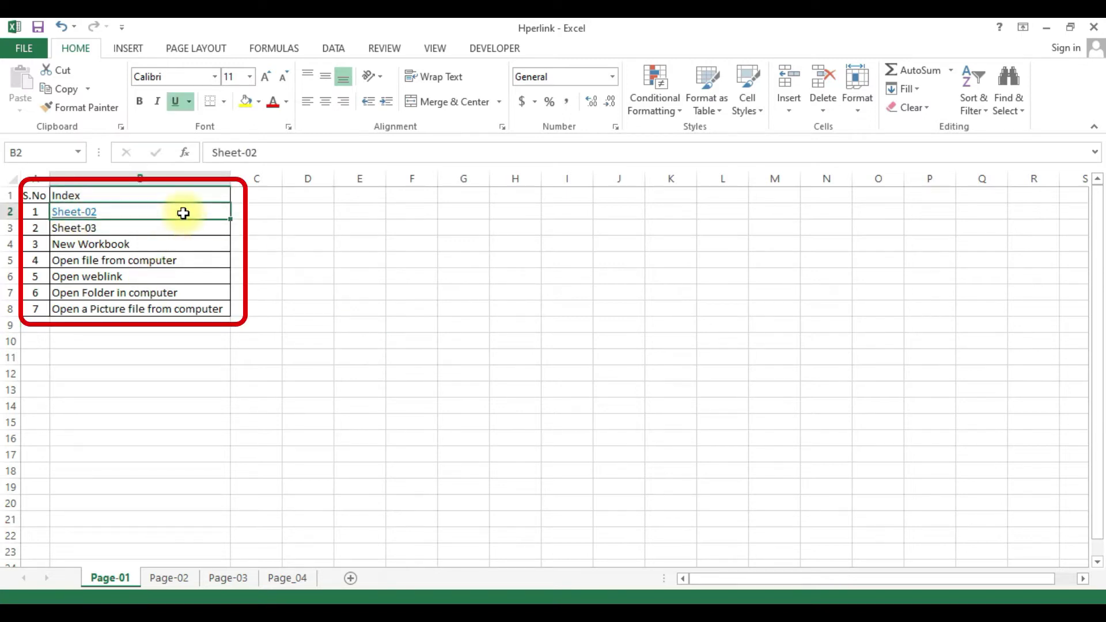
left_click(185, 231)
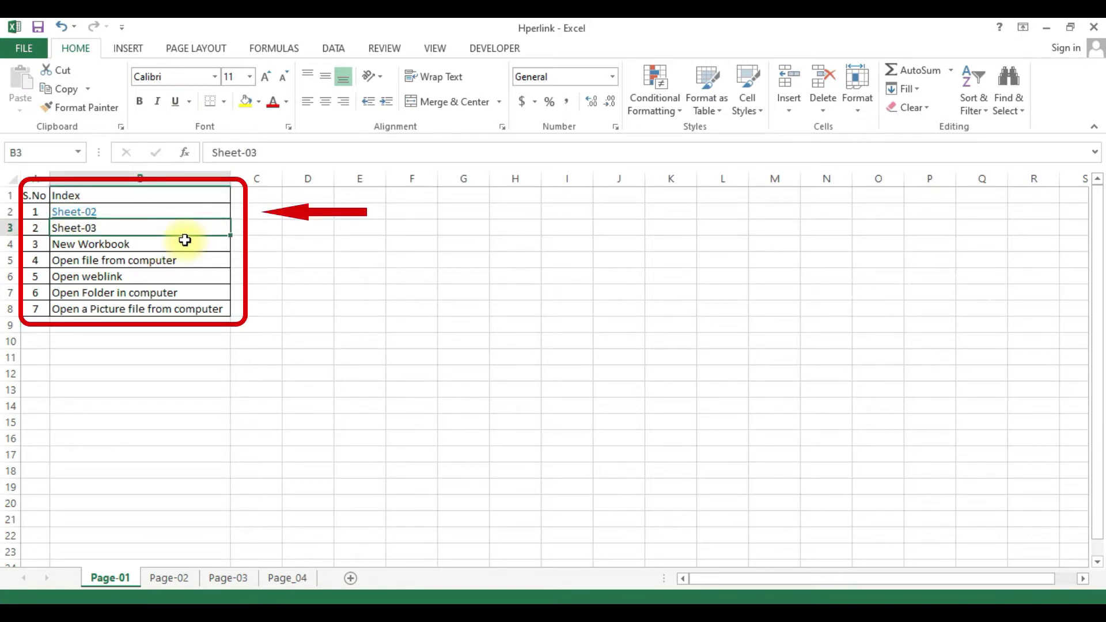
left_click(185, 245)
left_click(188, 261)
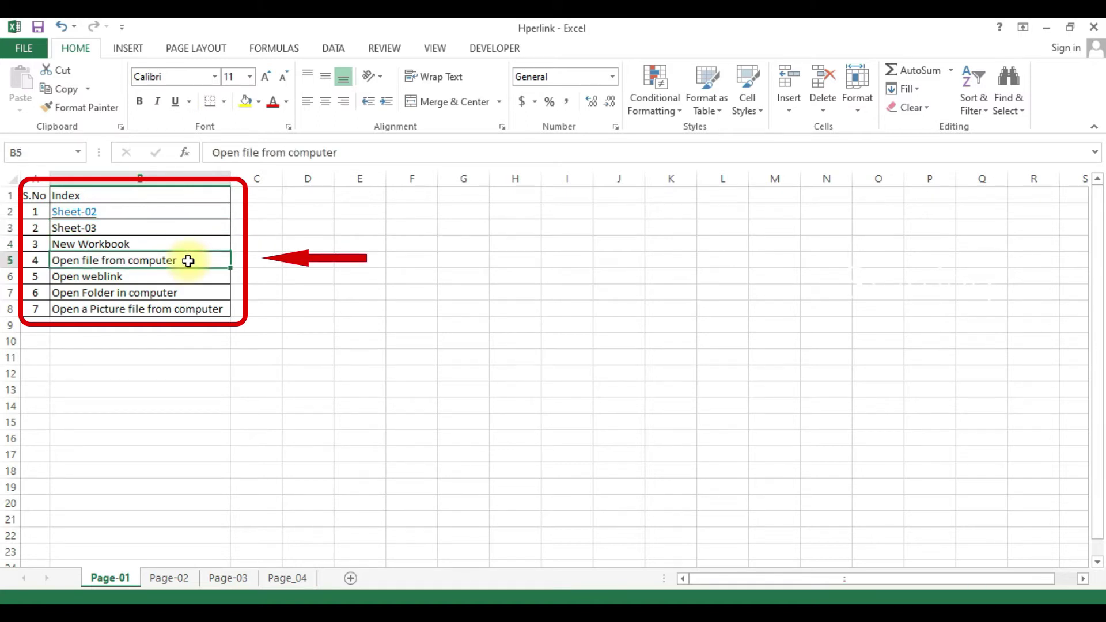
left_click(188, 277)
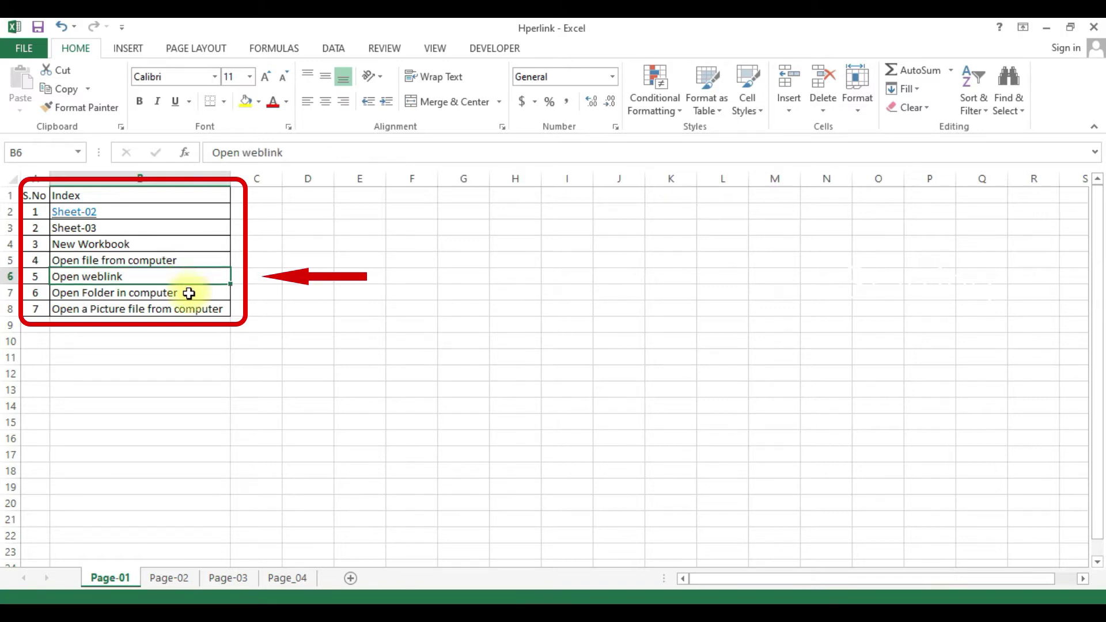
left_click(188, 293)
left_click(198, 311)
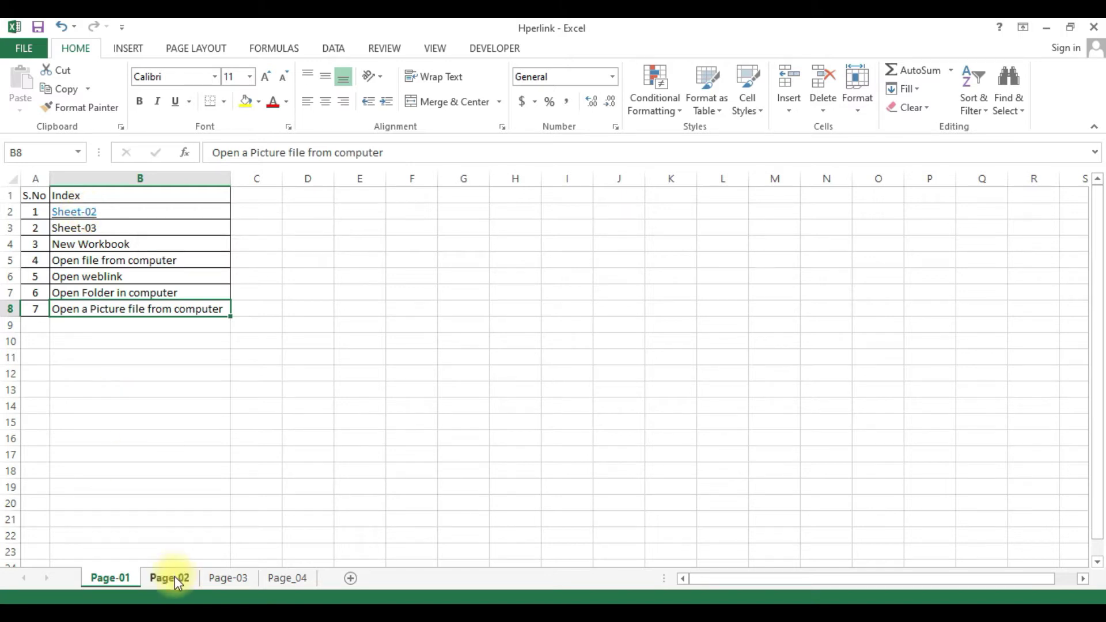
- Test the Sheet-02 link to Page-02 and return to the Page-01 index via Back
left_click(74, 211)
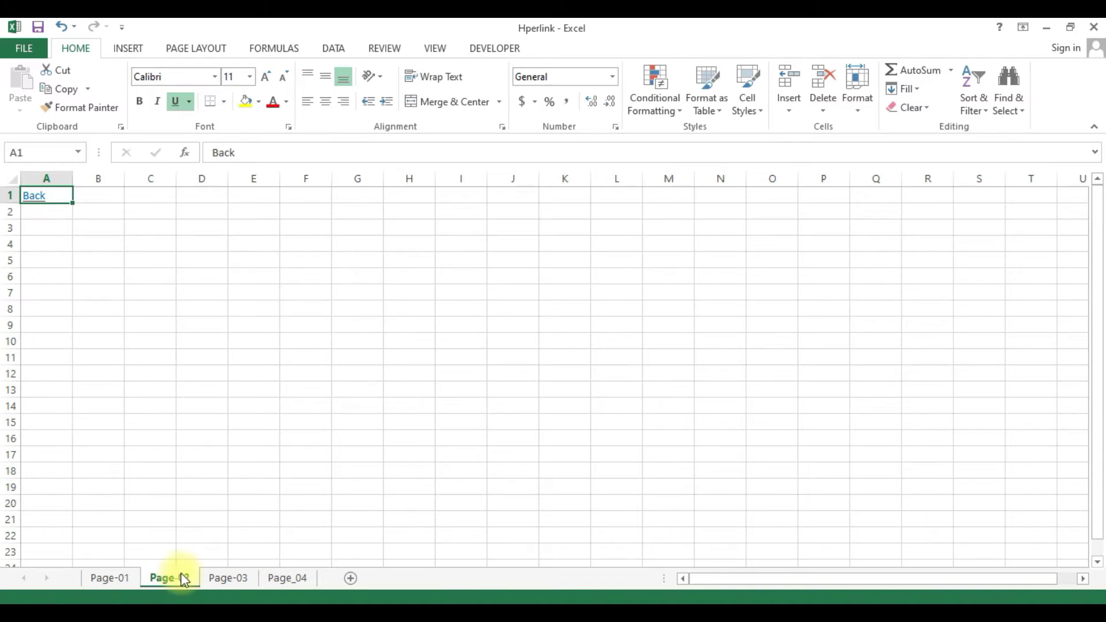
left_click(38, 206)
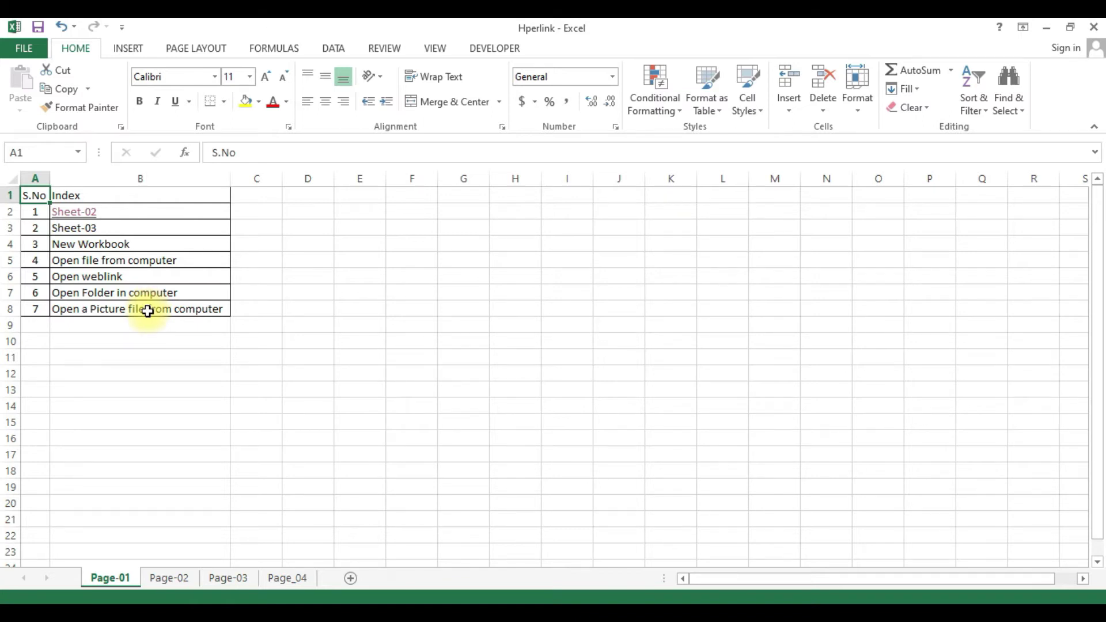
left_click(134, 210)
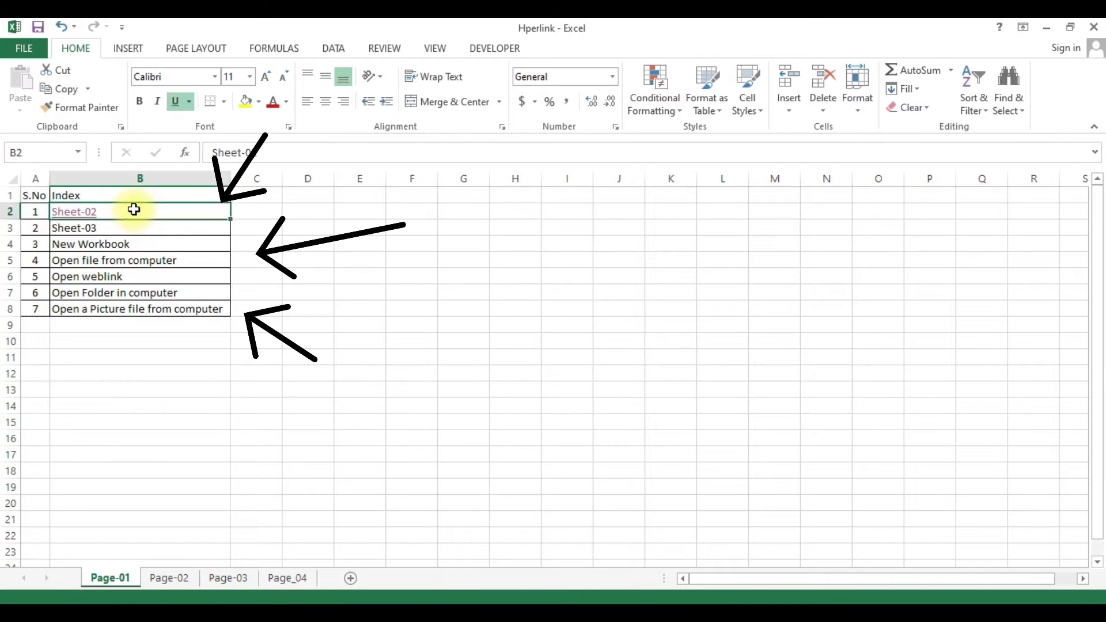
left_click(134, 228)
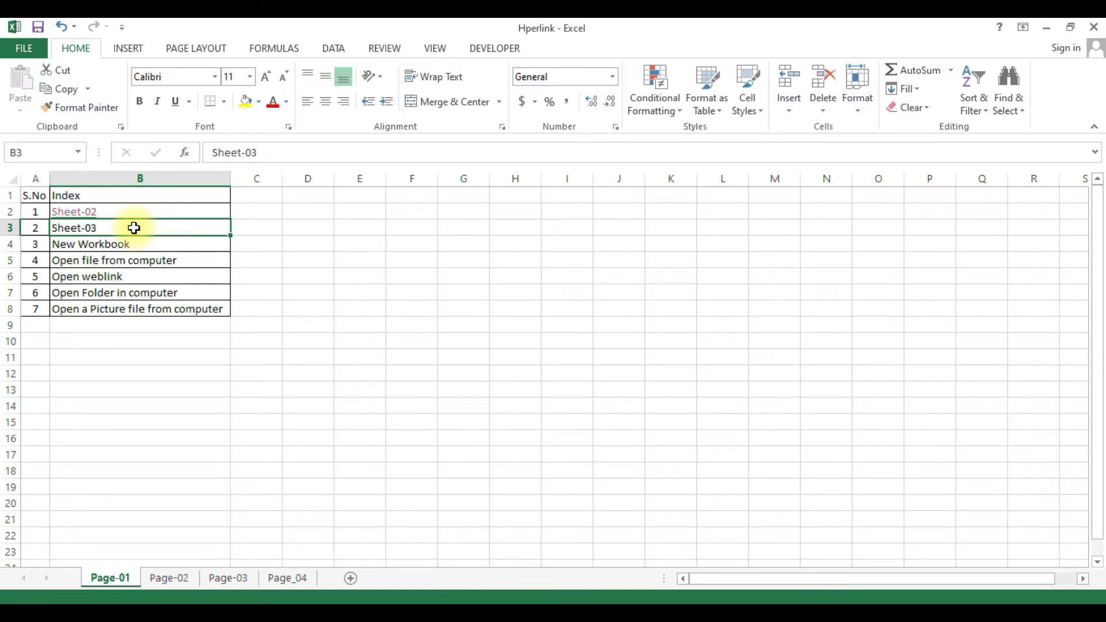
- Hyperlink the Sheet-03 entry in B3 to cell A1 of Page-03
right_click(133, 228)
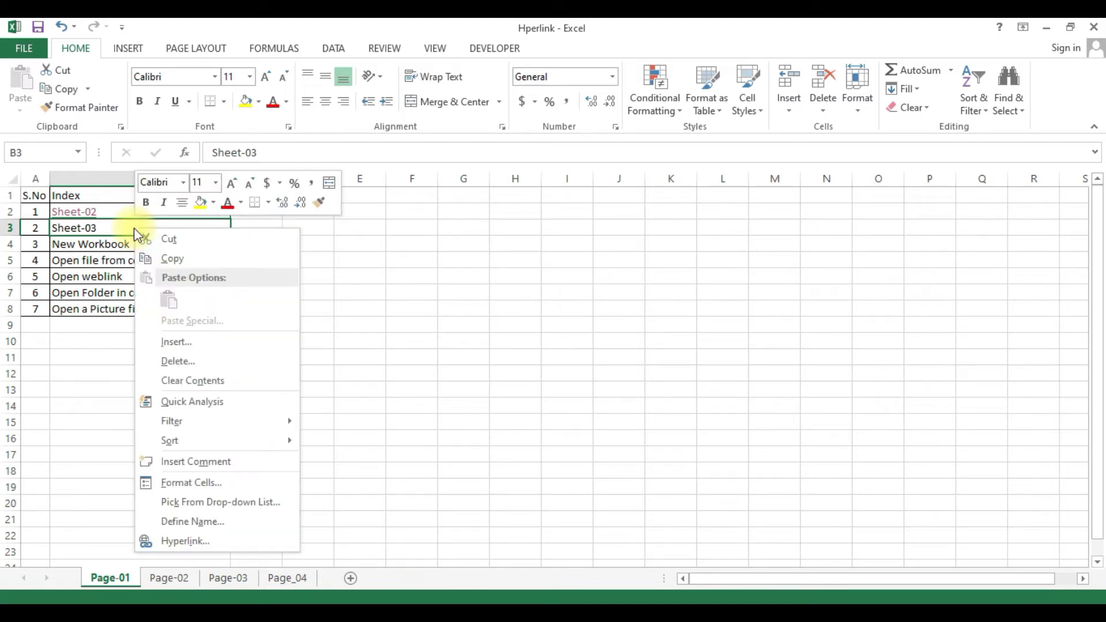
left_click(185, 541)
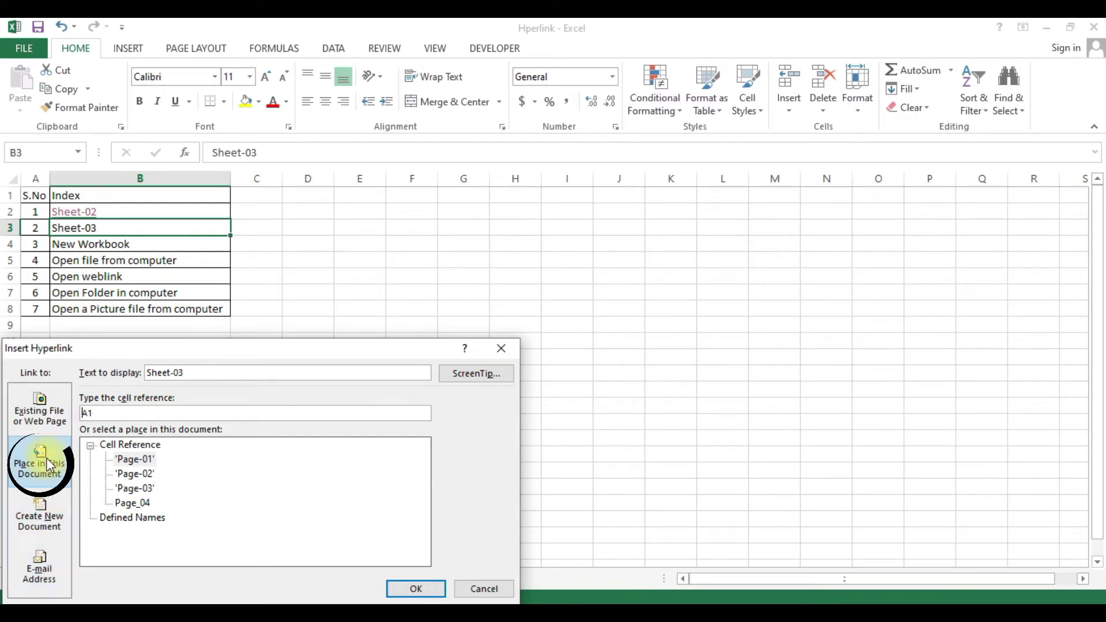
left_click(136, 488)
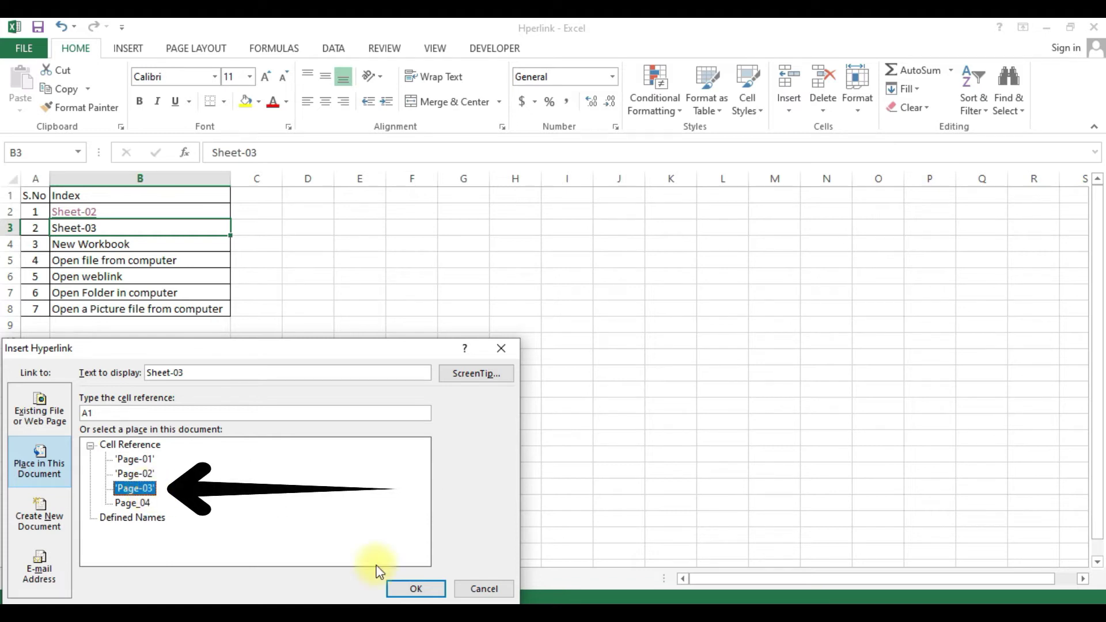
left_click(419, 588)
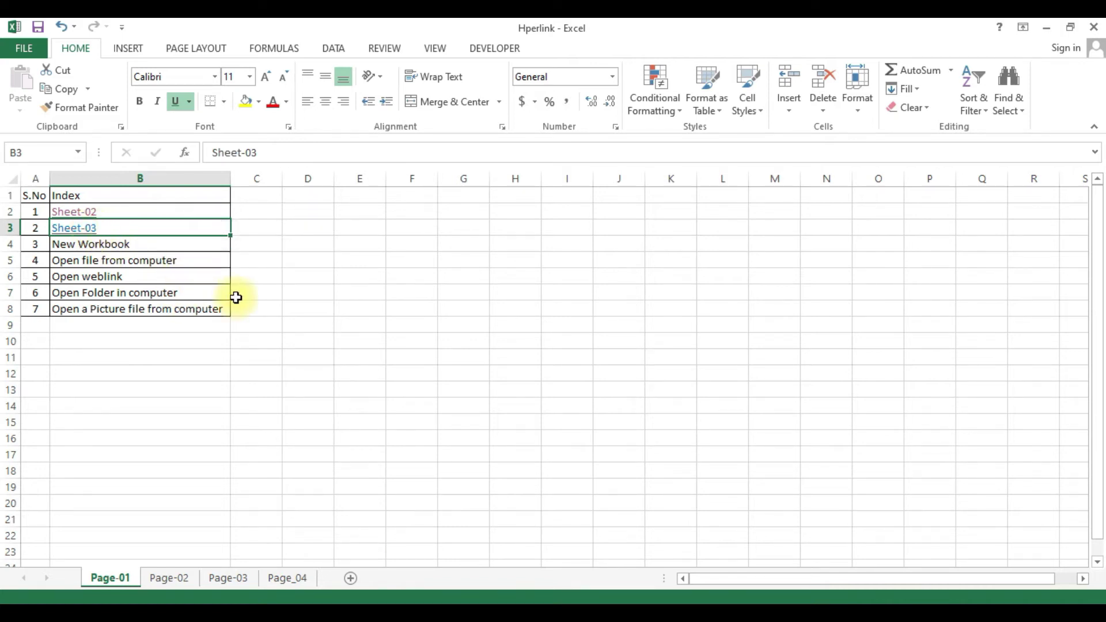
left_click(144, 246)
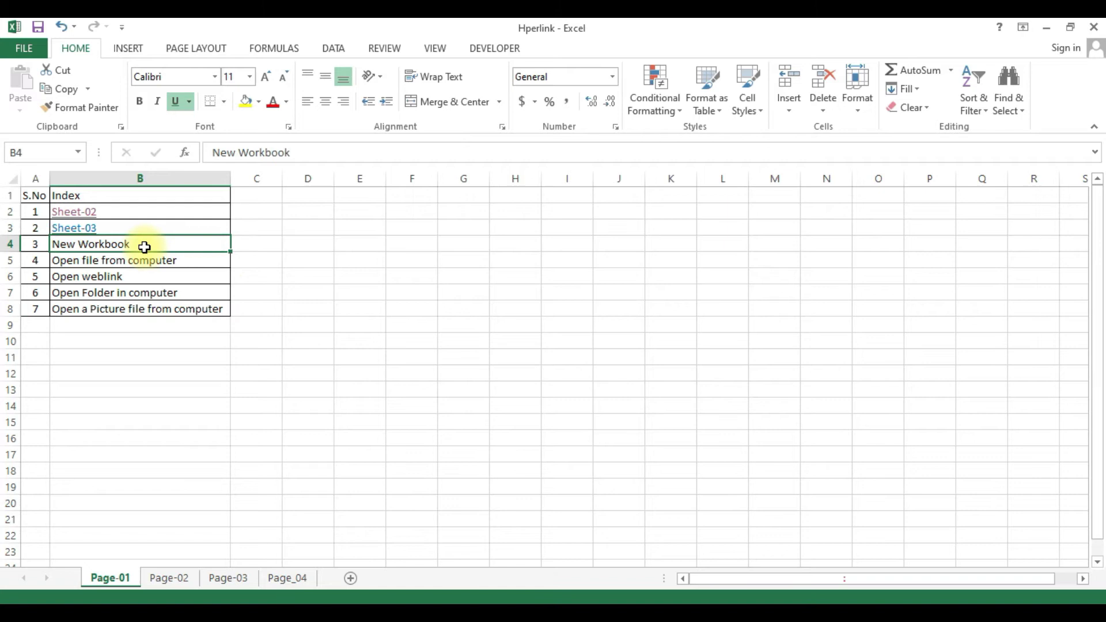
- Link the New Workbook entry in B4 to a newly created workbook, Newworkbook_01
right_click(144, 248)
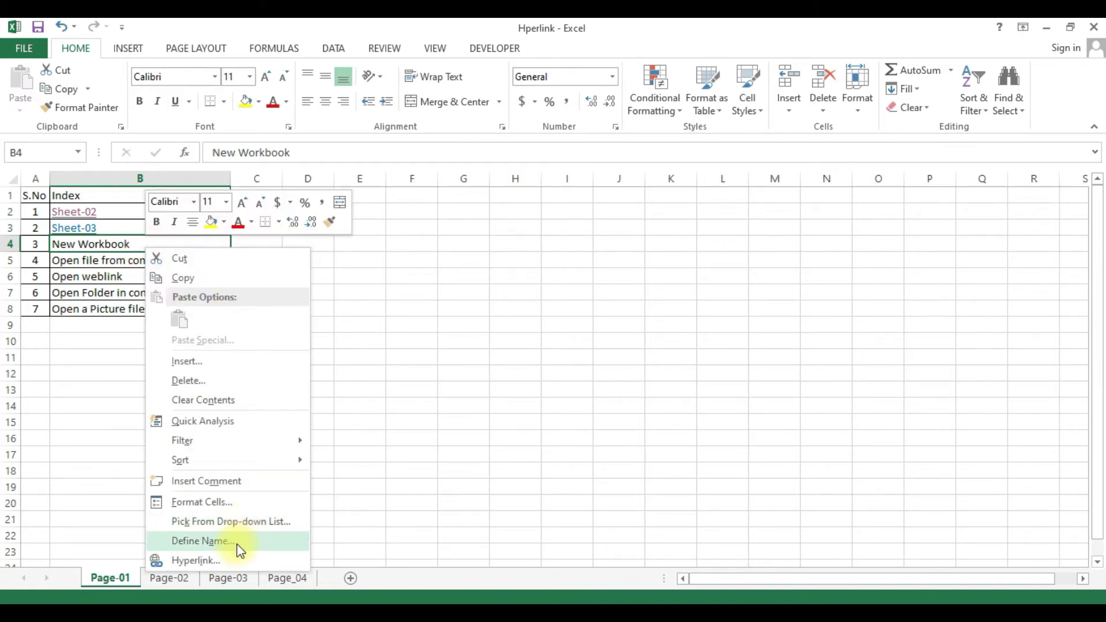
left_click(230, 564)
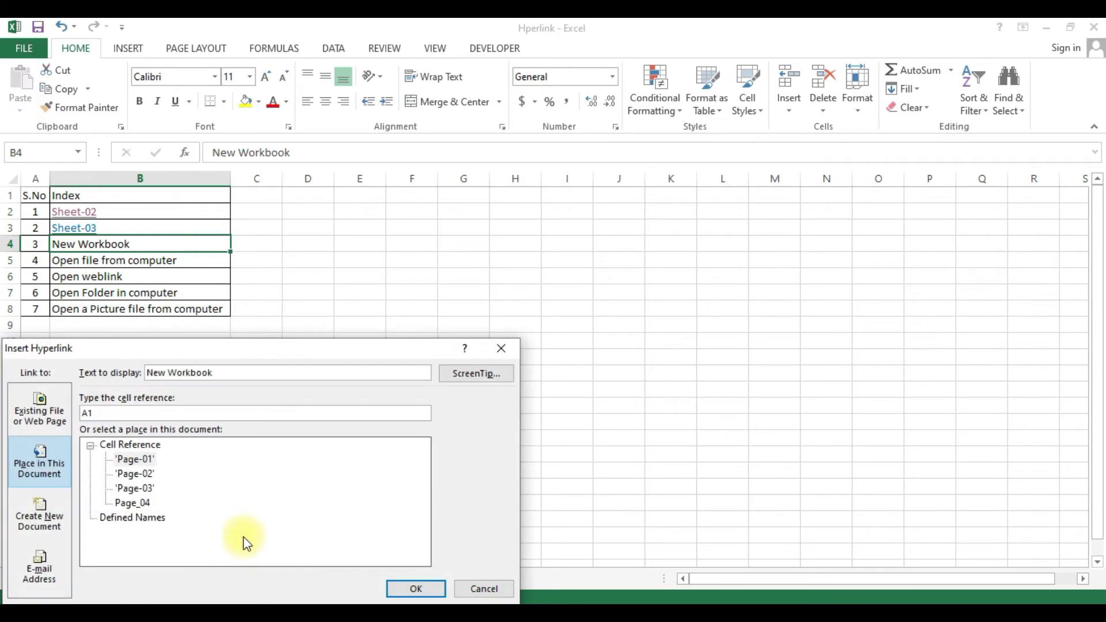
left_click(35, 509)
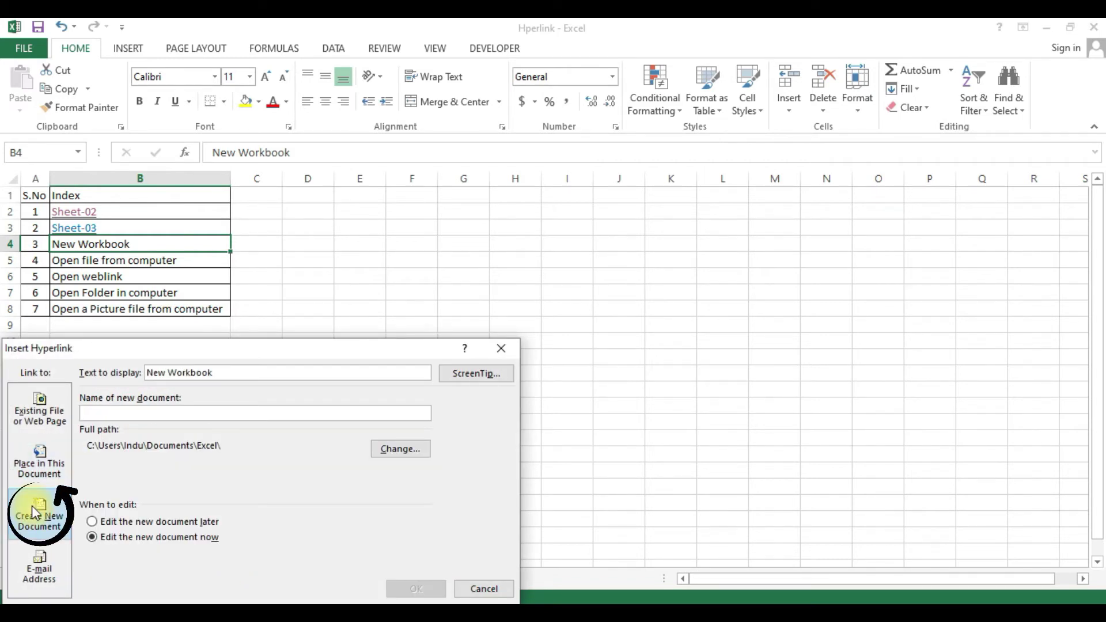
type("Newworkbook_01")
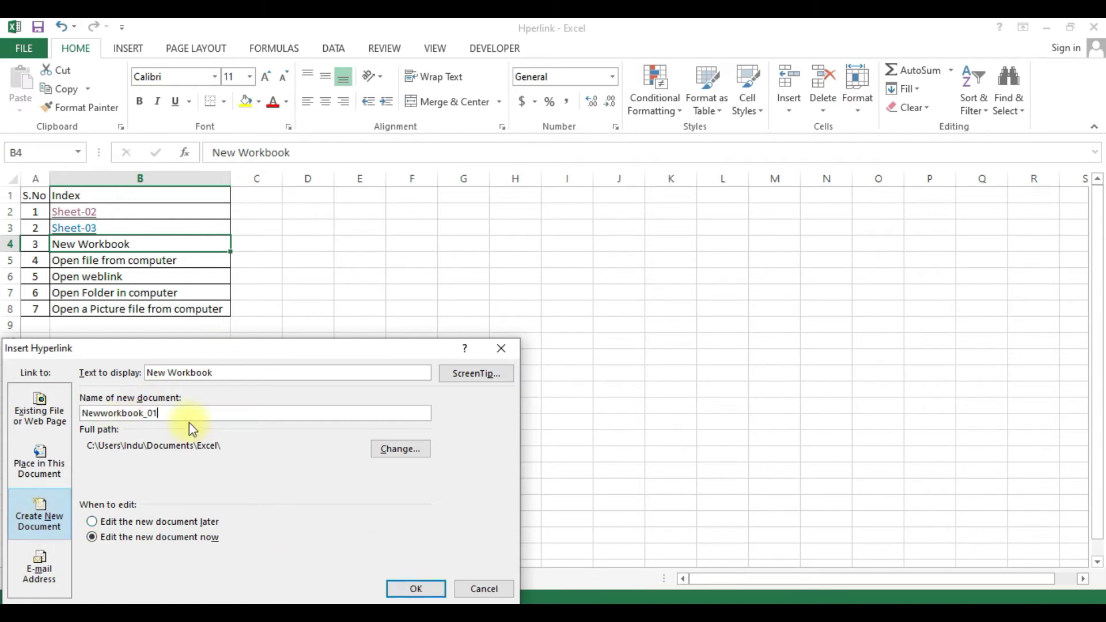
left_click(417, 588)
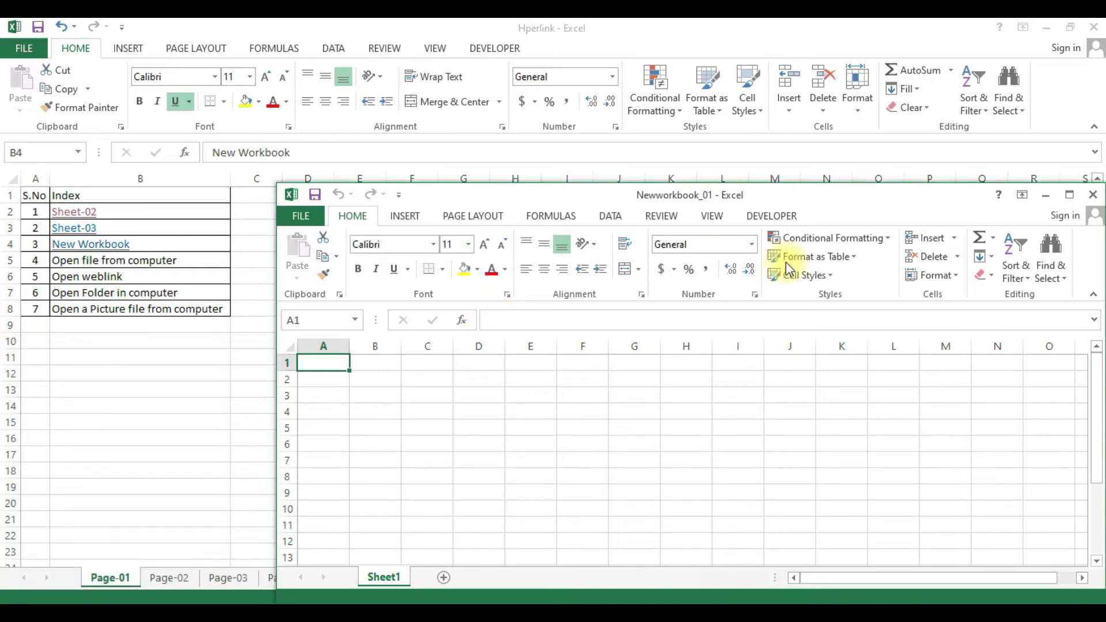
left_click(1067, 197)
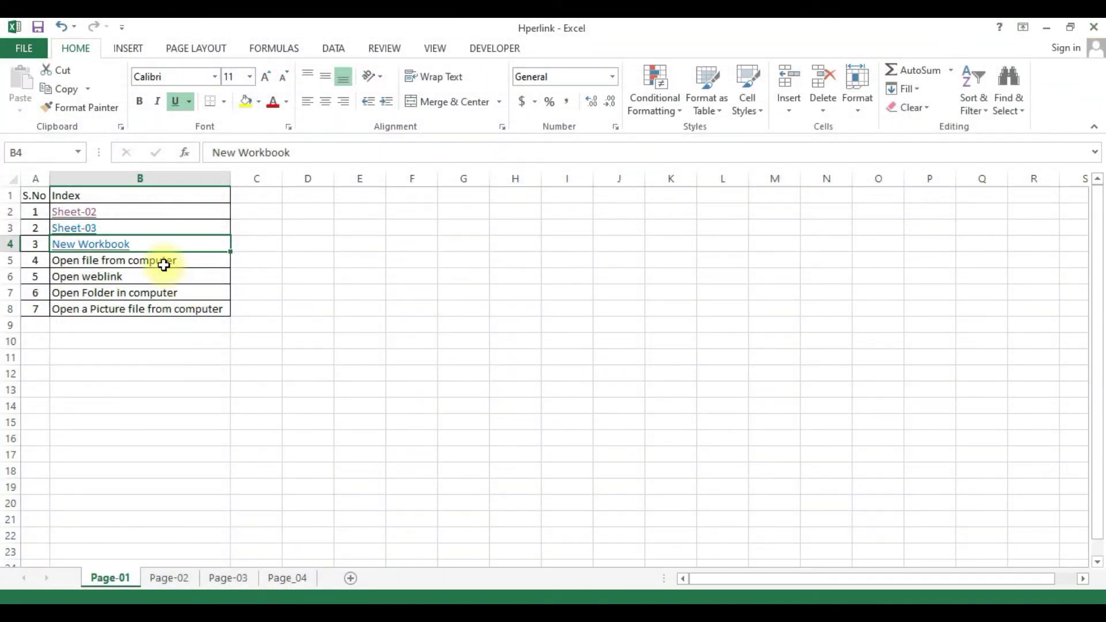
- Hyperlink 'Open file from computer' in B5 to the existing file RK Infotech P&L.xlsx
left_click(165, 267)
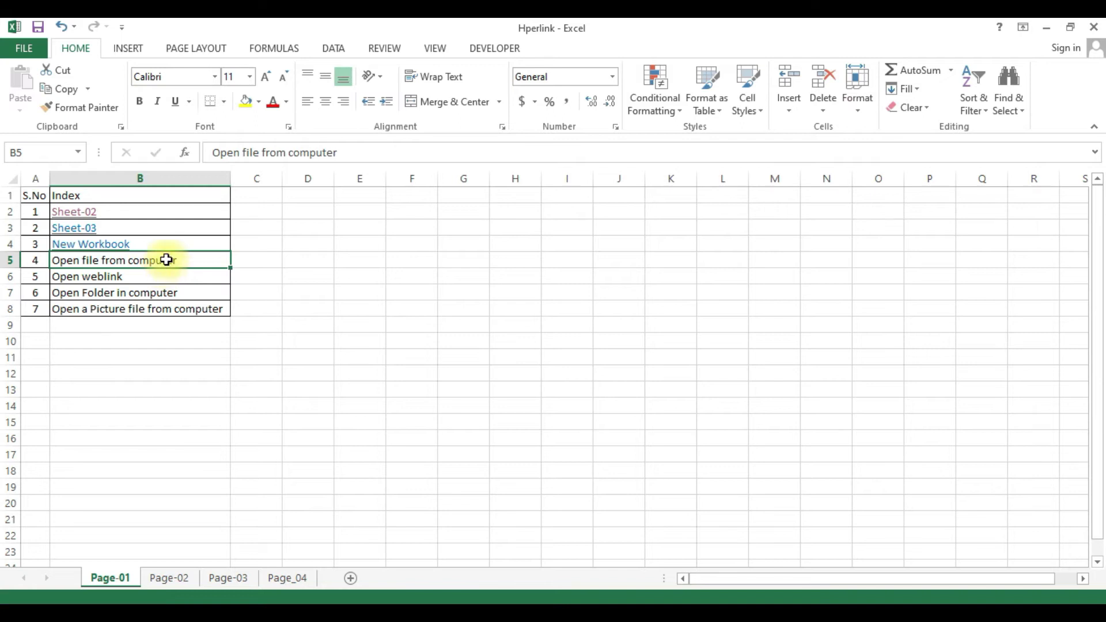
right_click(173, 259)
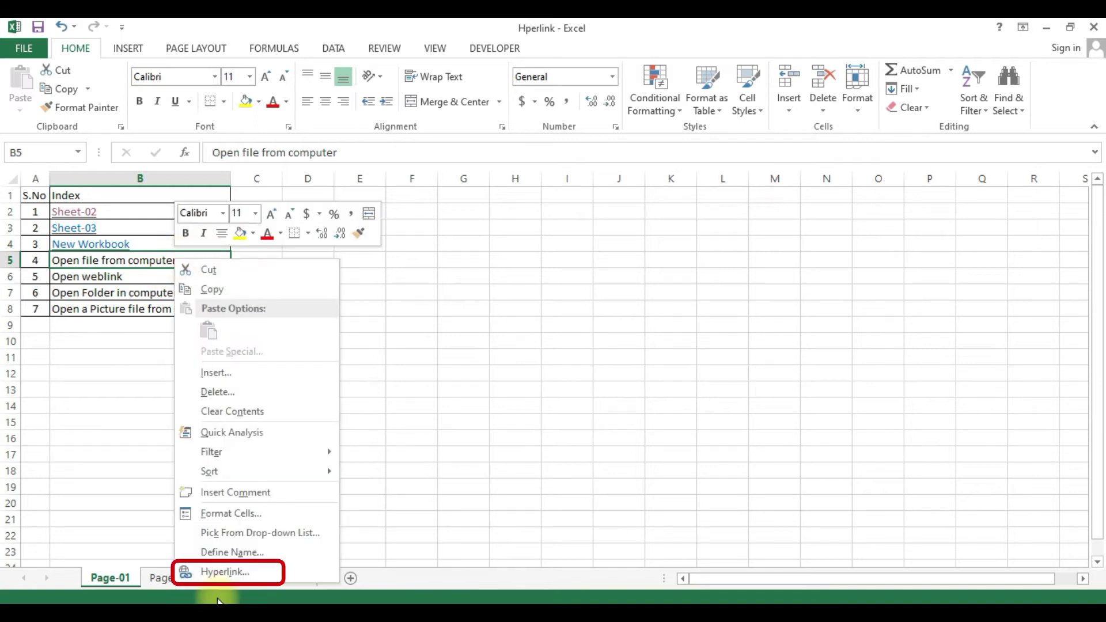
left_click(235, 577)
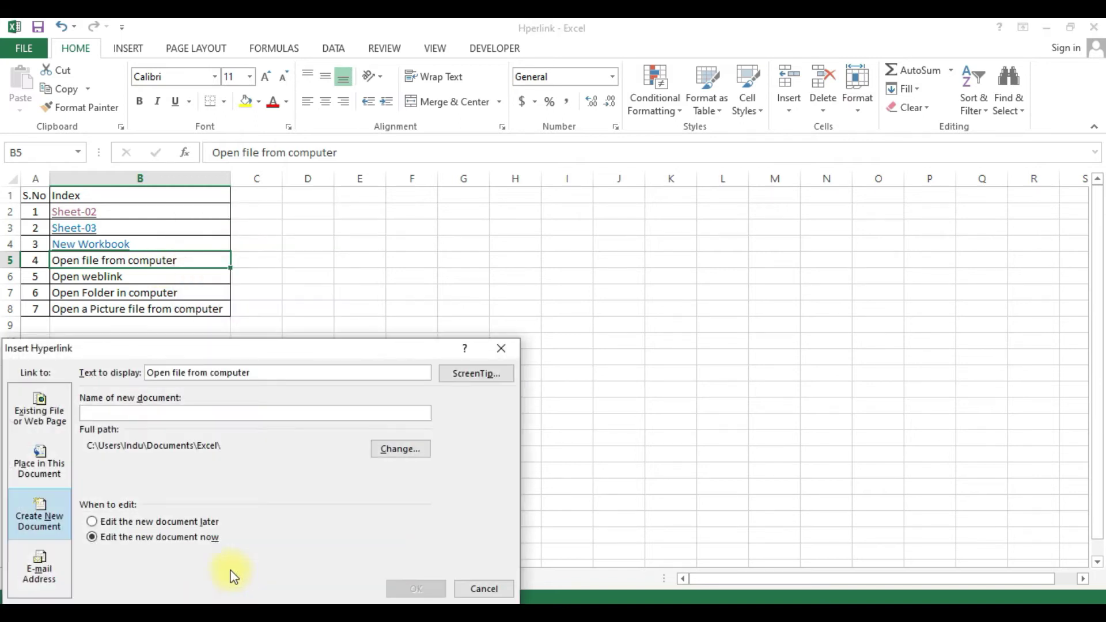
left_click(45, 416)
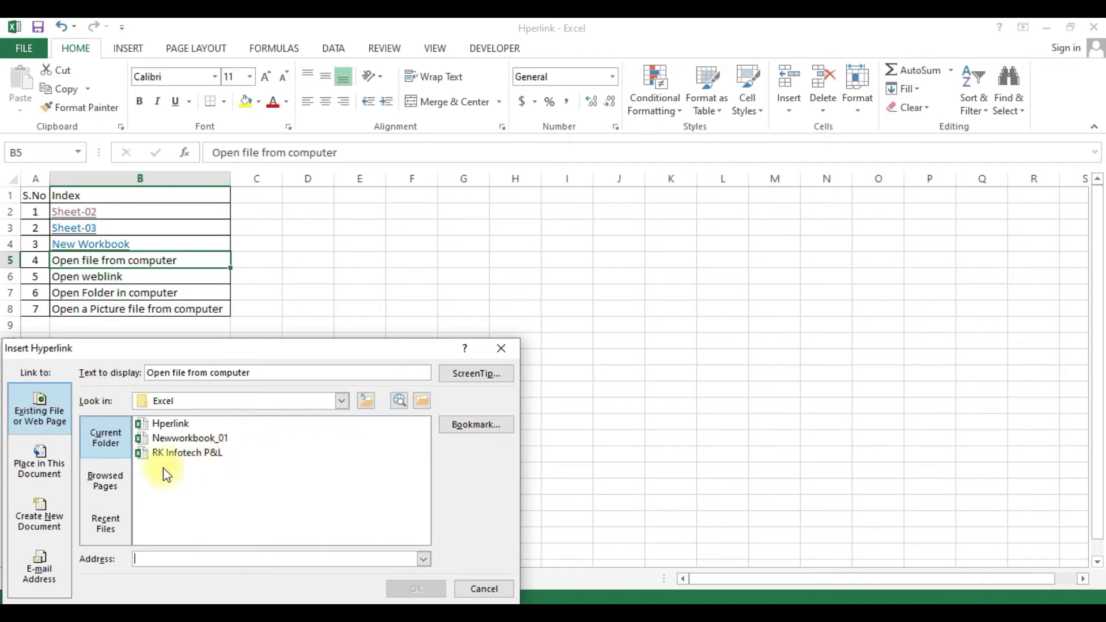
left_click(201, 455)
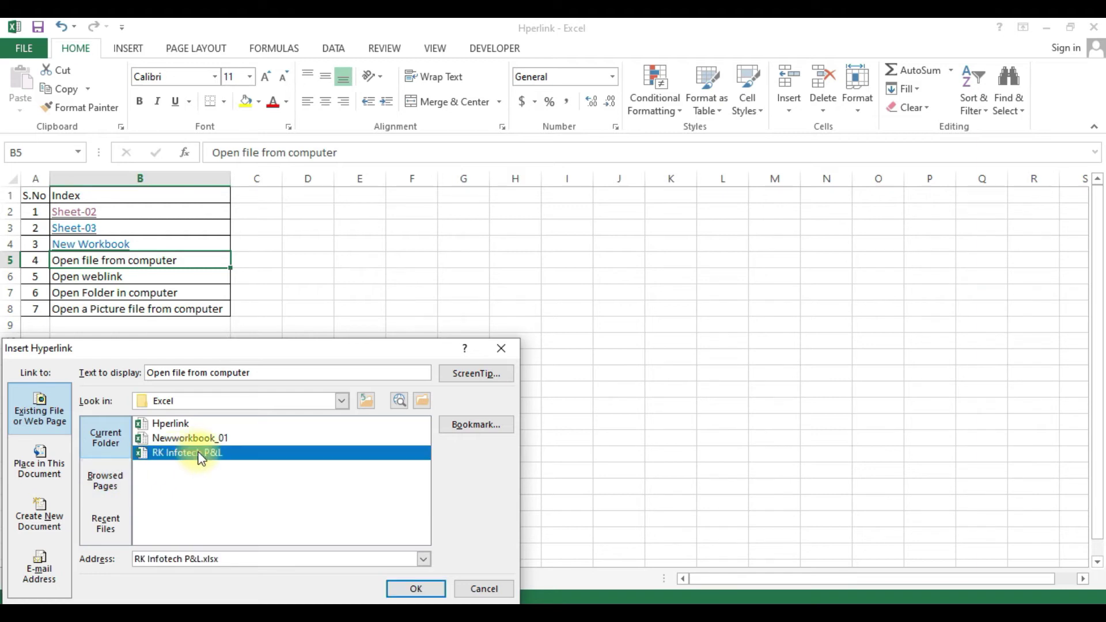
left_click(421, 402)
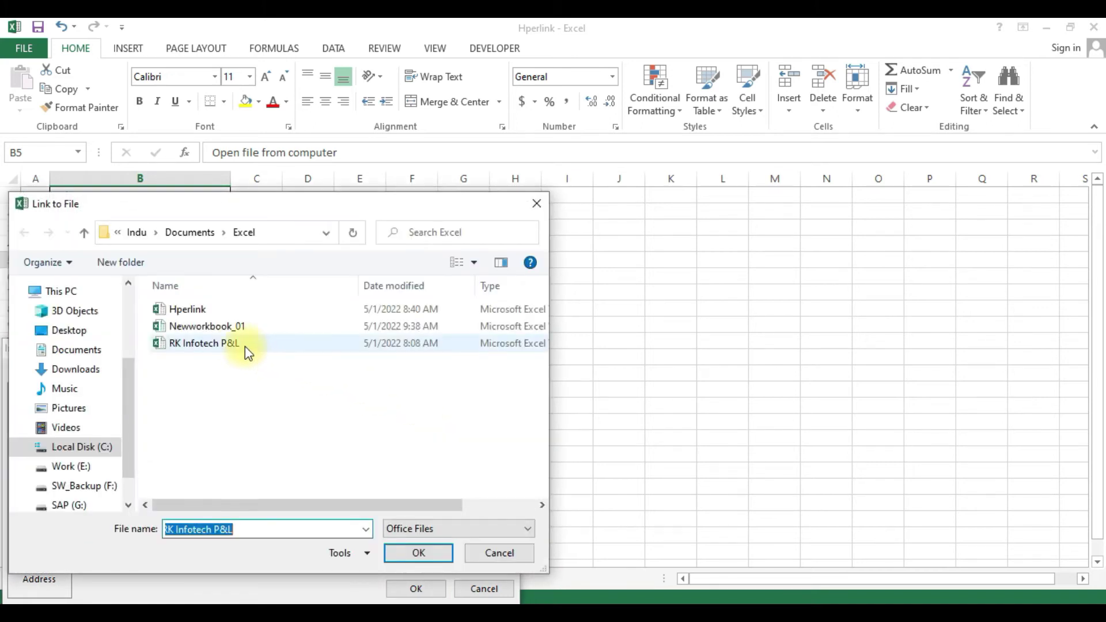
left_click(229, 342)
left_click(399, 554)
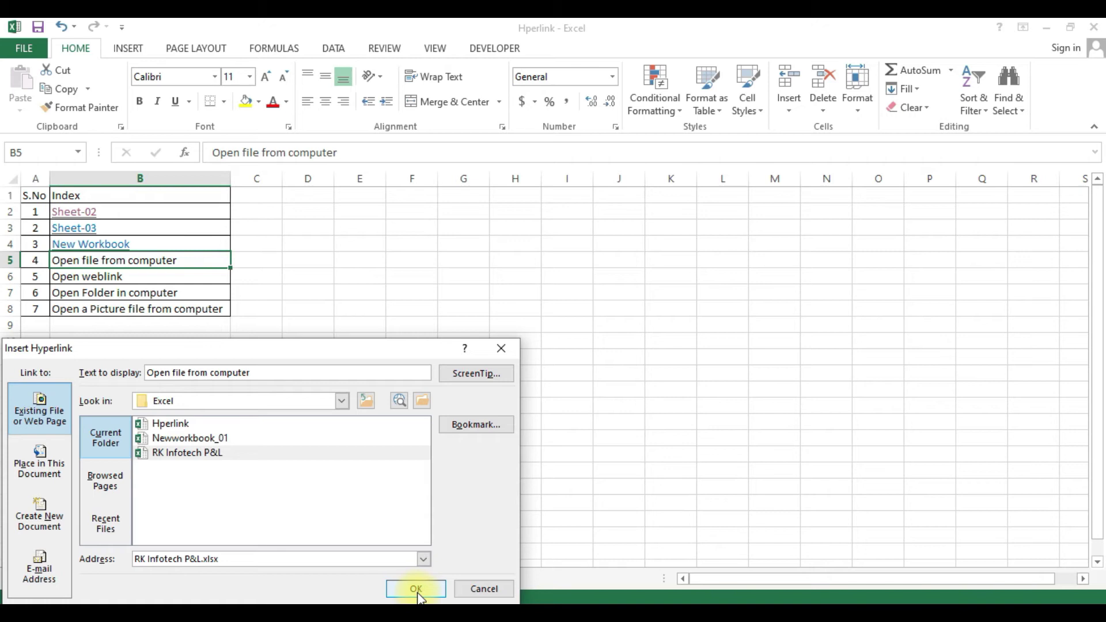
left_click(415, 588)
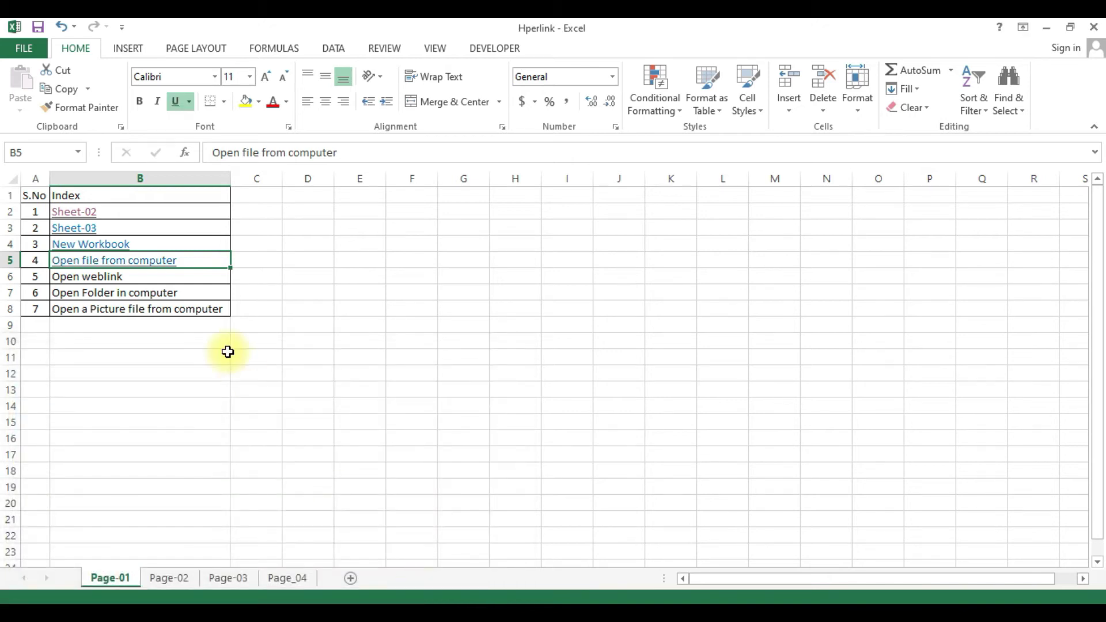
left_click(133, 278)
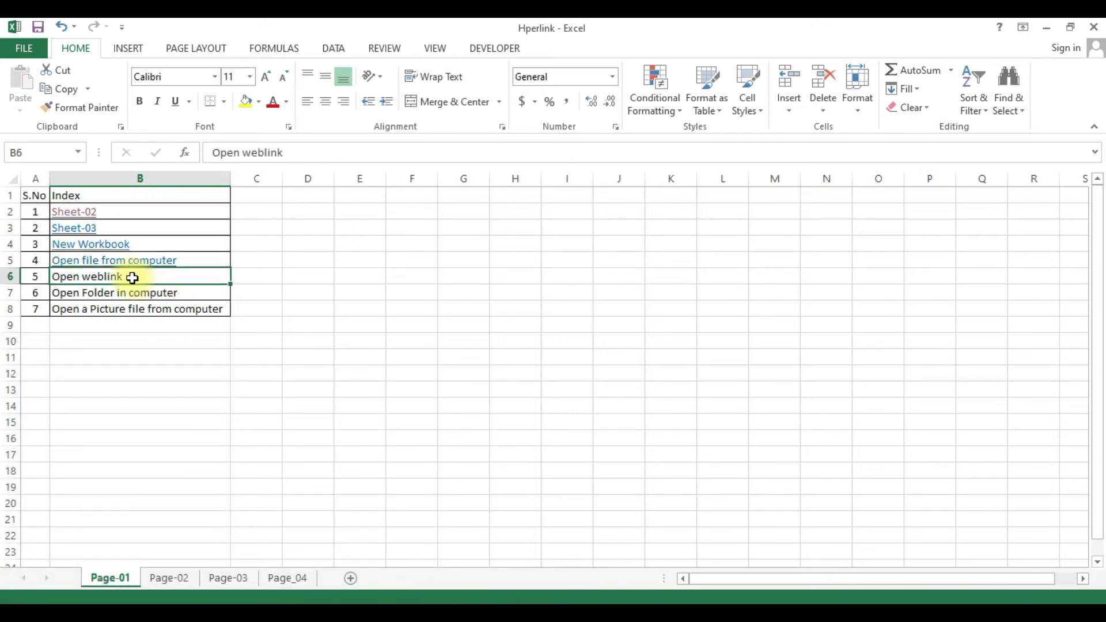
right_click(134, 279)
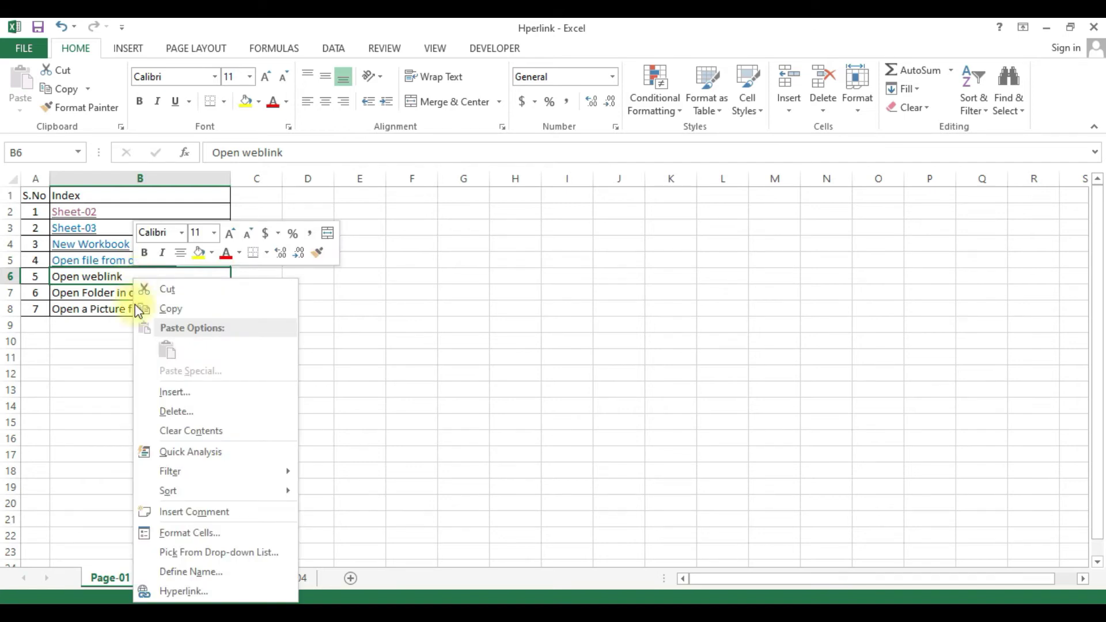
left_click(184, 592)
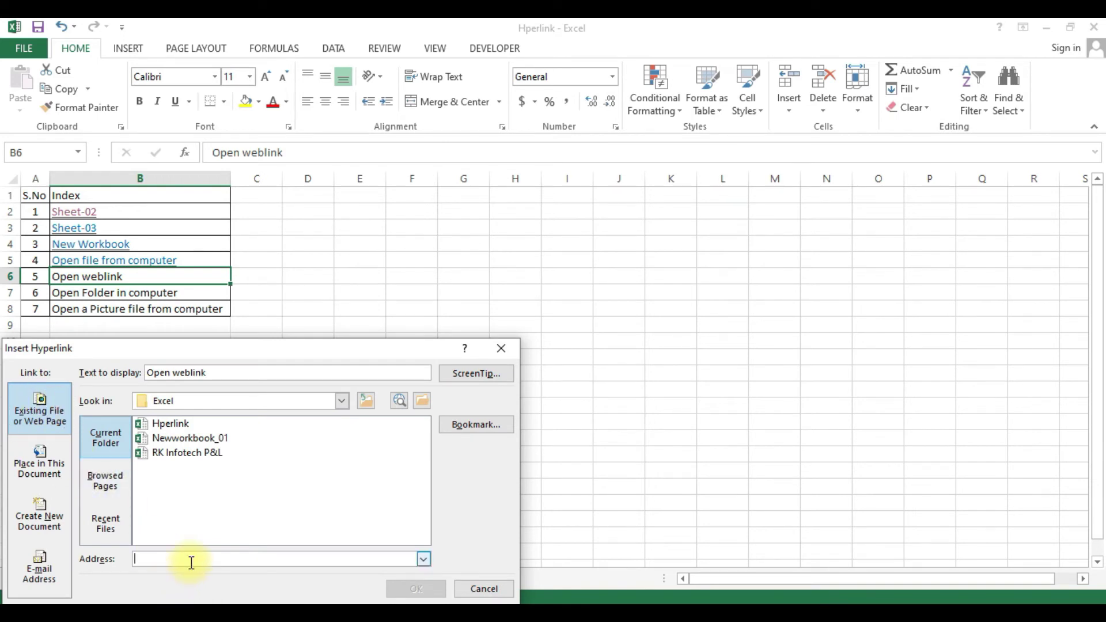
type("www.goo")
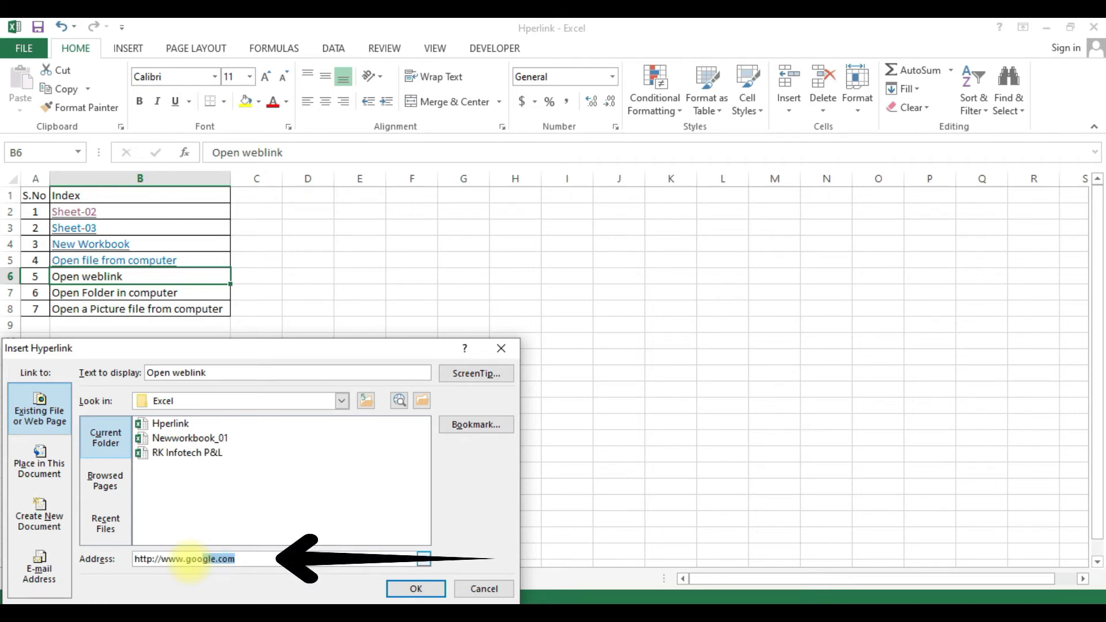
type("gle.com")
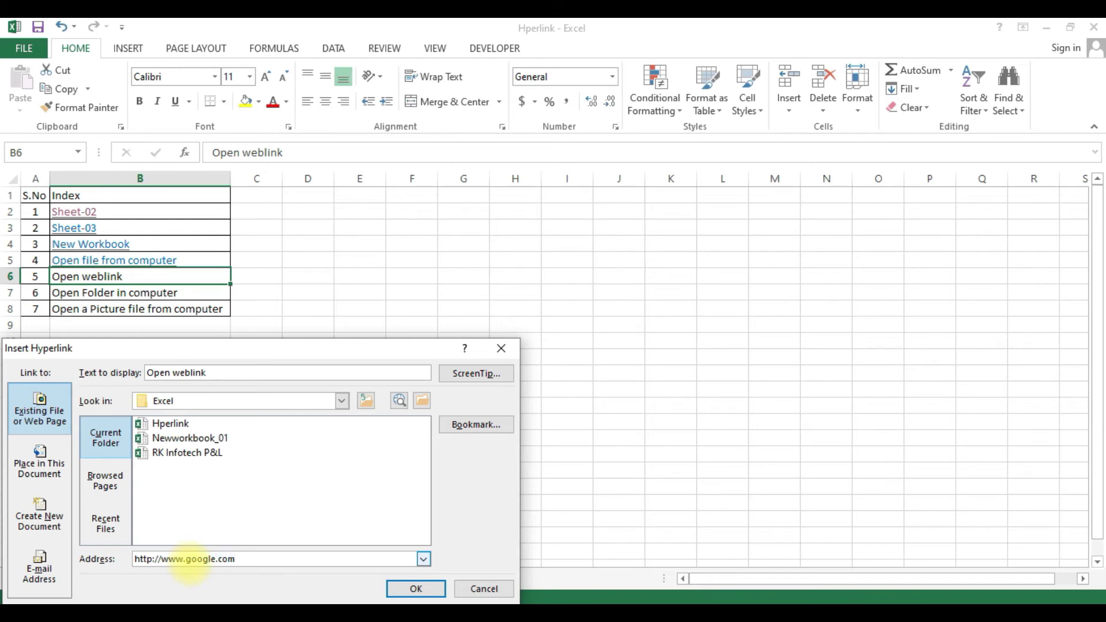
left_click(406, 583)
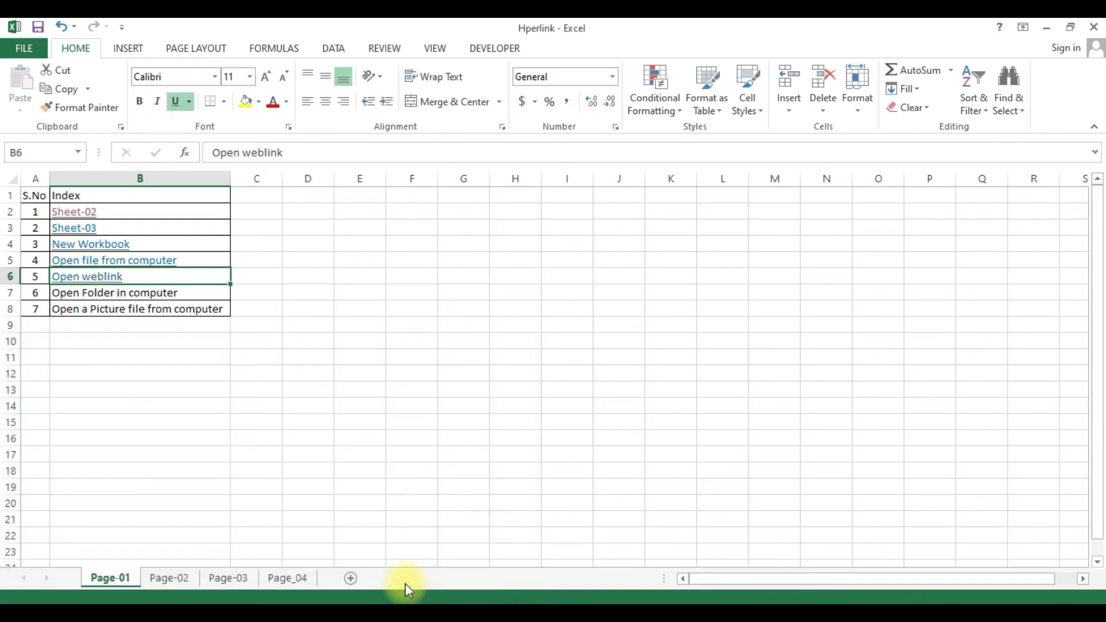
- Follow the Open weblink link to confirm Google opens in the browser
left_click(183, 298)
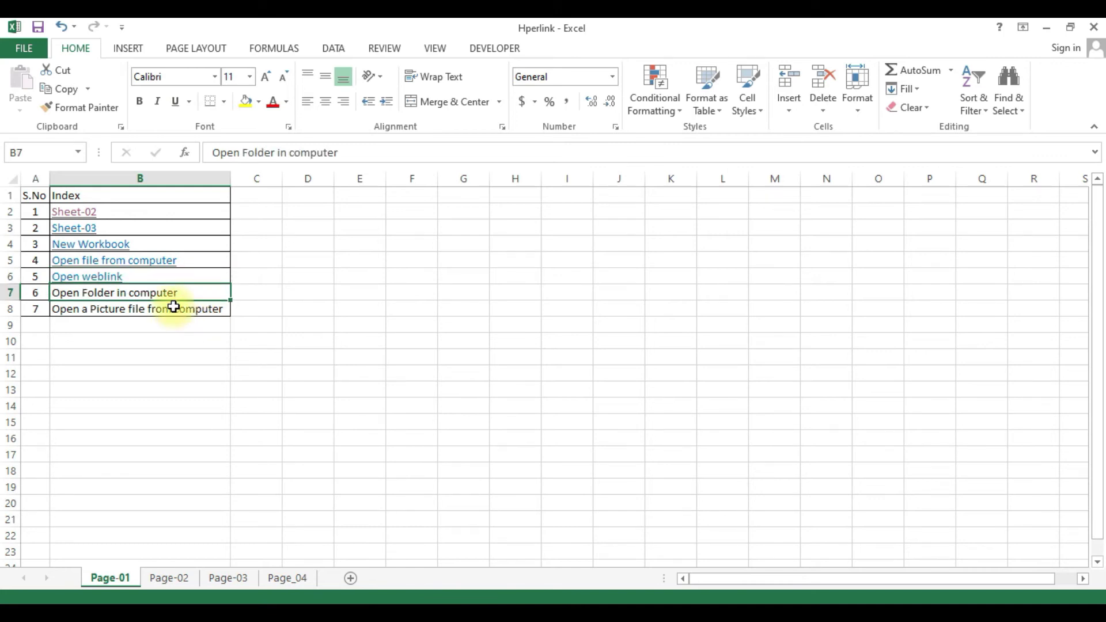
left_click(163, 277)
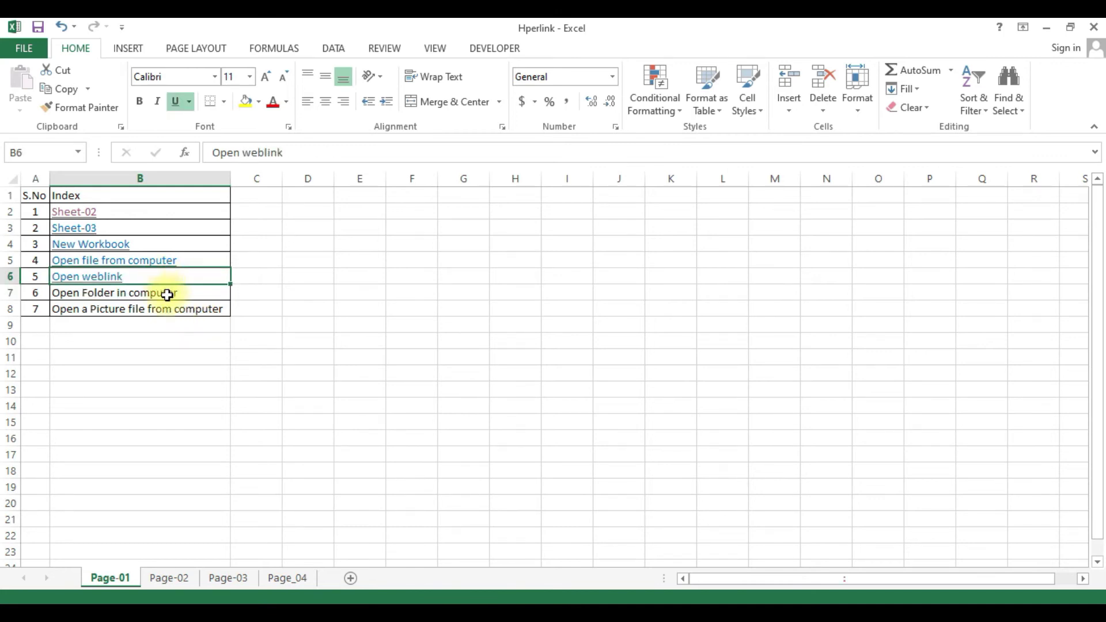
left_click(103, 284)
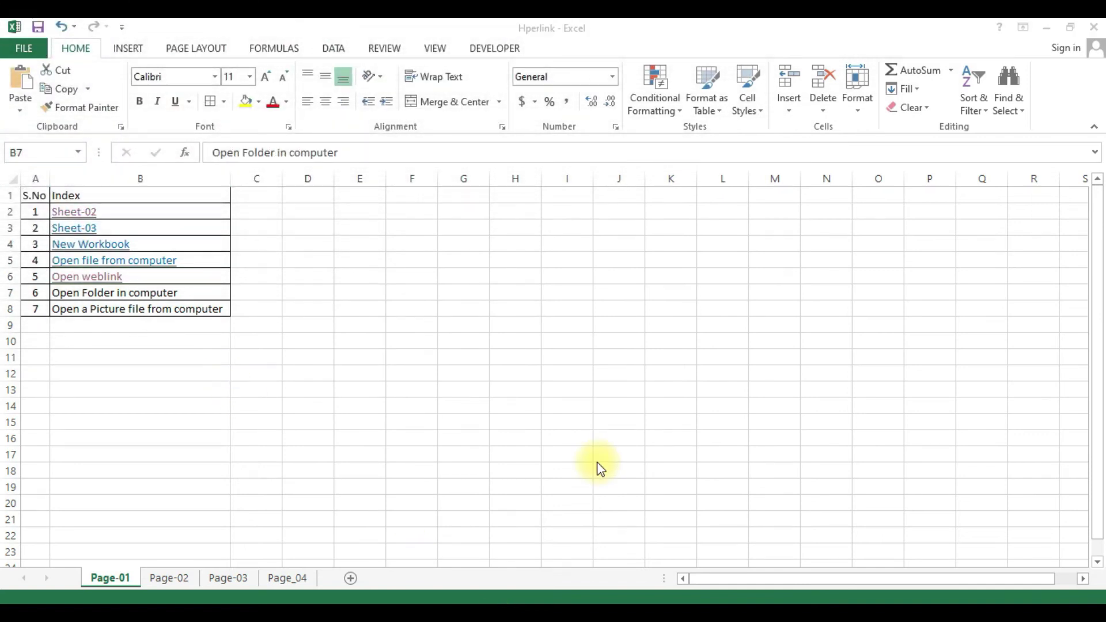
- Link B7 to the pasted Documents\Excel folder path, then follow the link to test it
left_click(148, 291)
right_click(148, 292)
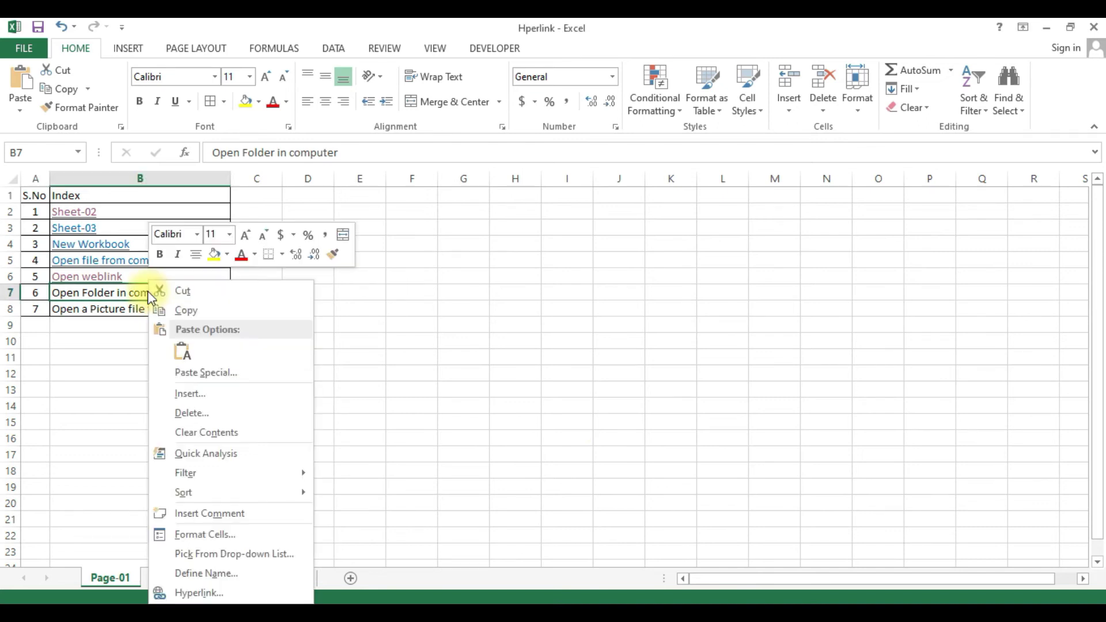
left_click(230, 593)
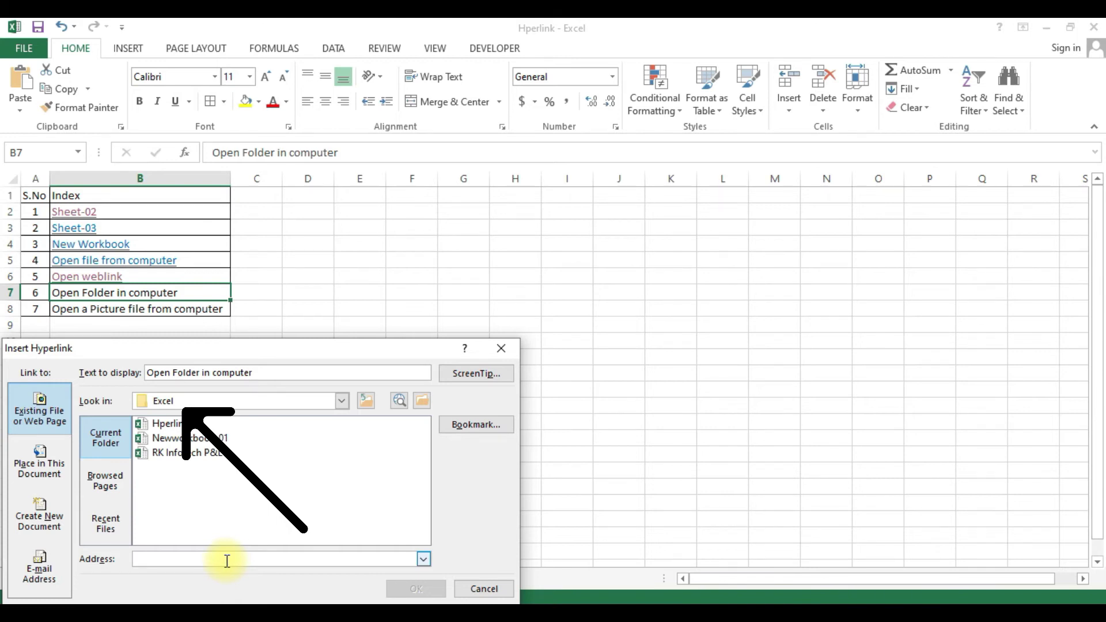
type("C:\\Users\\Indu\\Documents\\Excel")
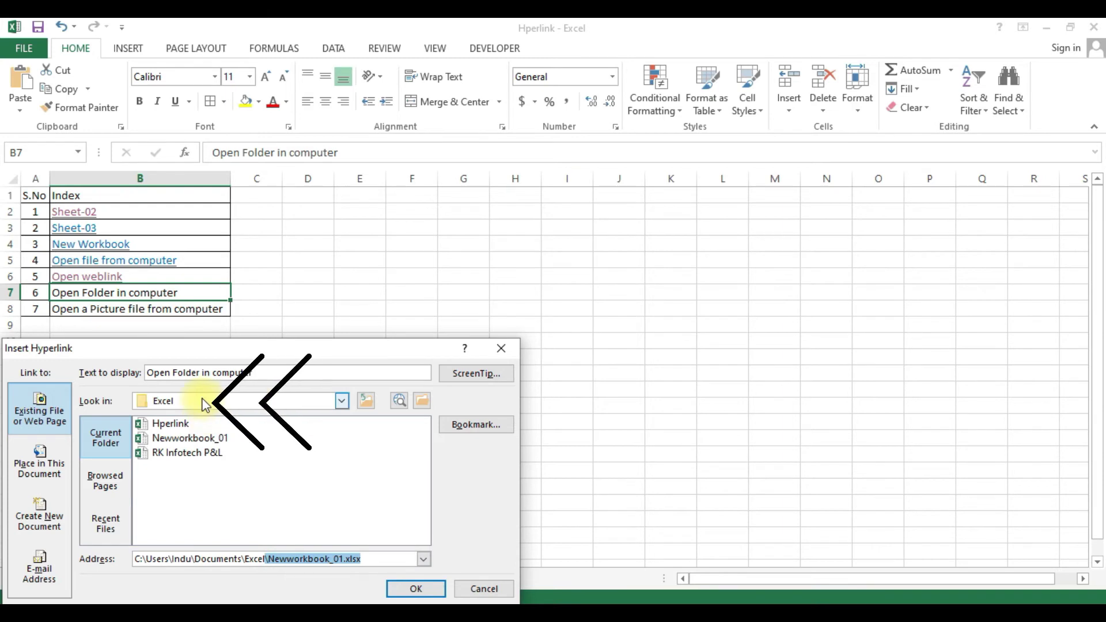
left_click(390, 562)
key("BackSpace")
key("BackSpace")
key("BackSpace")
key("BackSpace")
key("BackSpace")
key("BackSpace")
key("BackSpace")
key("BackSpace")
key("BackSpace")
key("BackSpace")
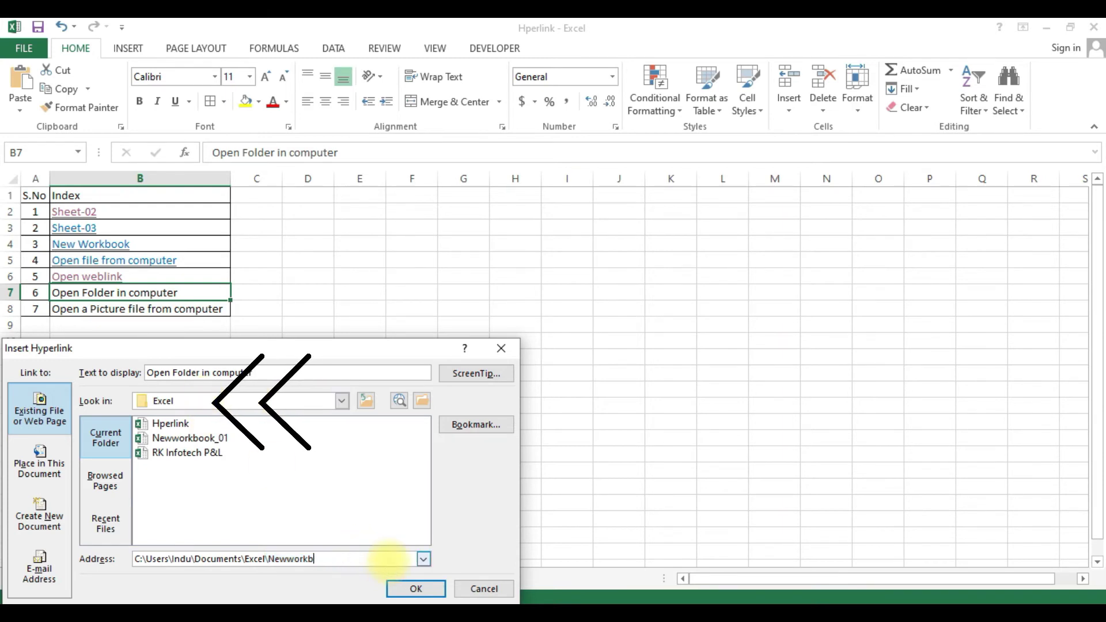
key("BackSpace")
key("BackSpace")
key("BackSpace")
key("BackSpace")
key("BackSpace")
key("BackSpace")
key("BackSpace")
key("BackSpace")
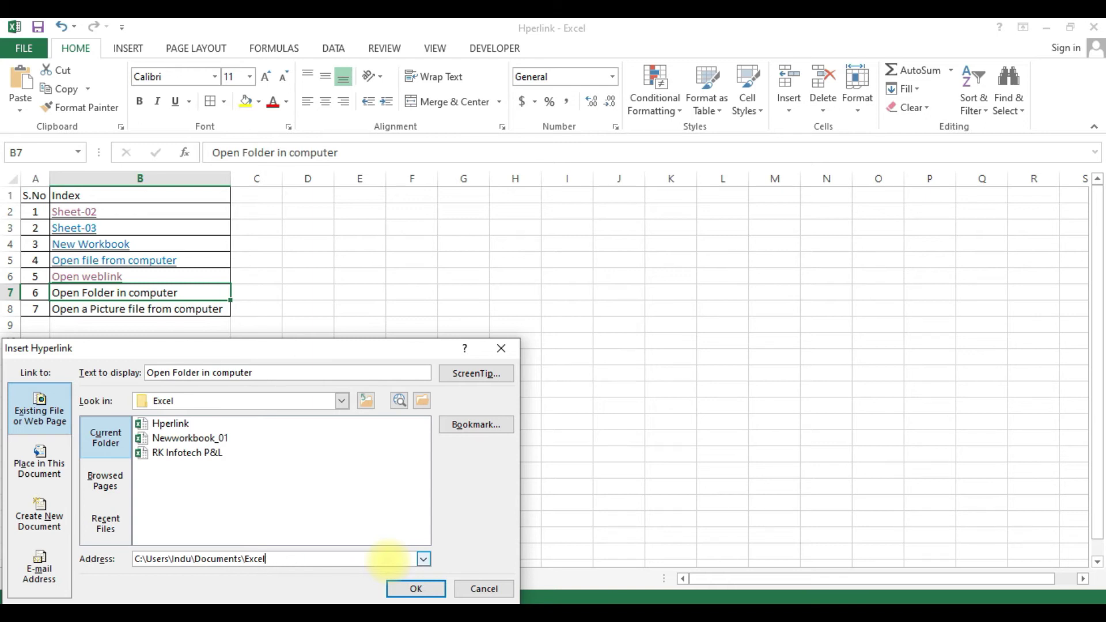
left_click(427, 589)
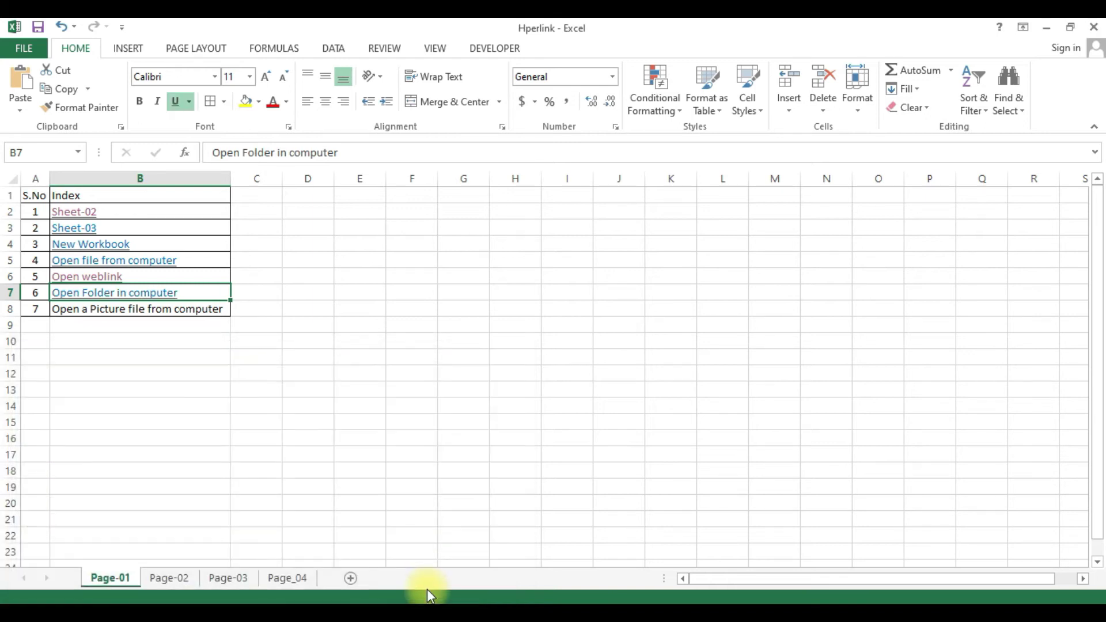
left_click(268, 470)
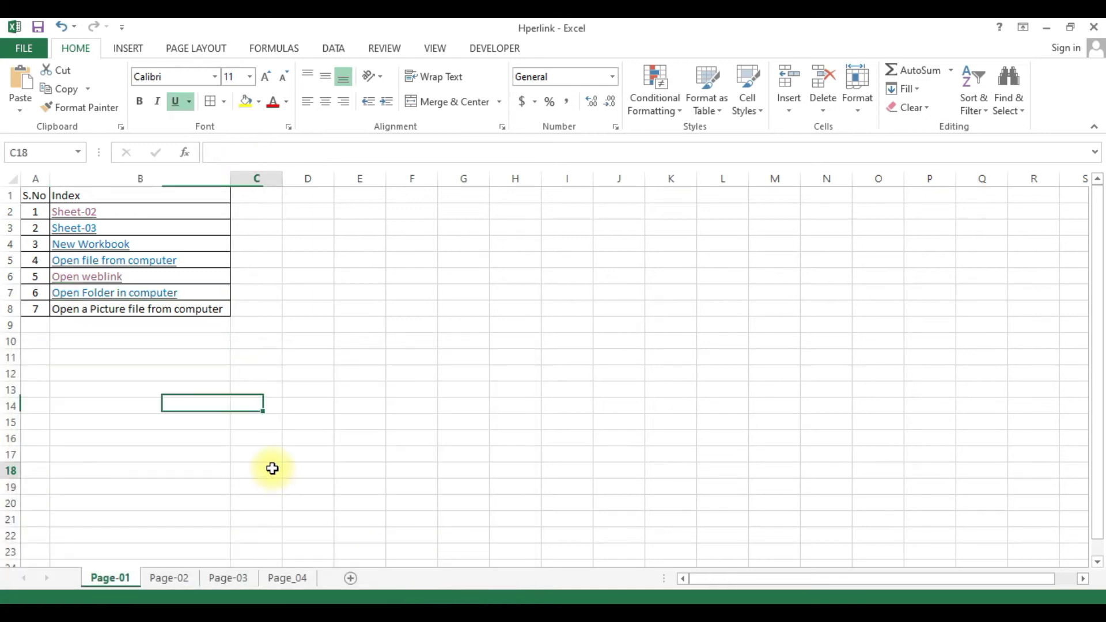
left_click(127, 297)
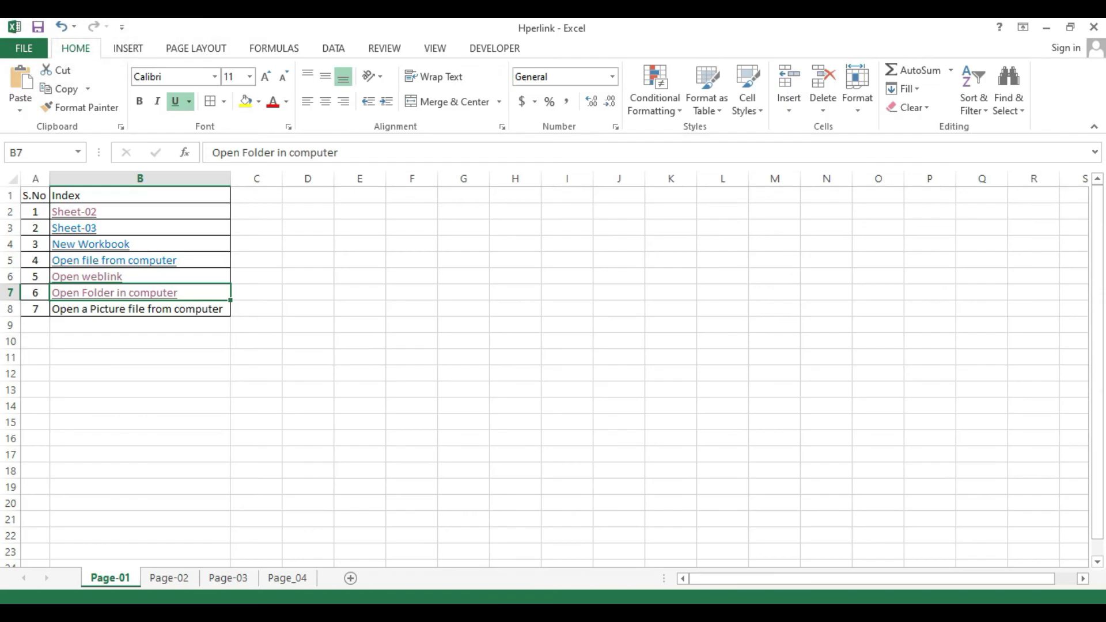
- Hyperlink B8 'Open a Picture file from computer' to Pictures\BIOS Issue Screen Shot.JPG
left_click(143, 310)
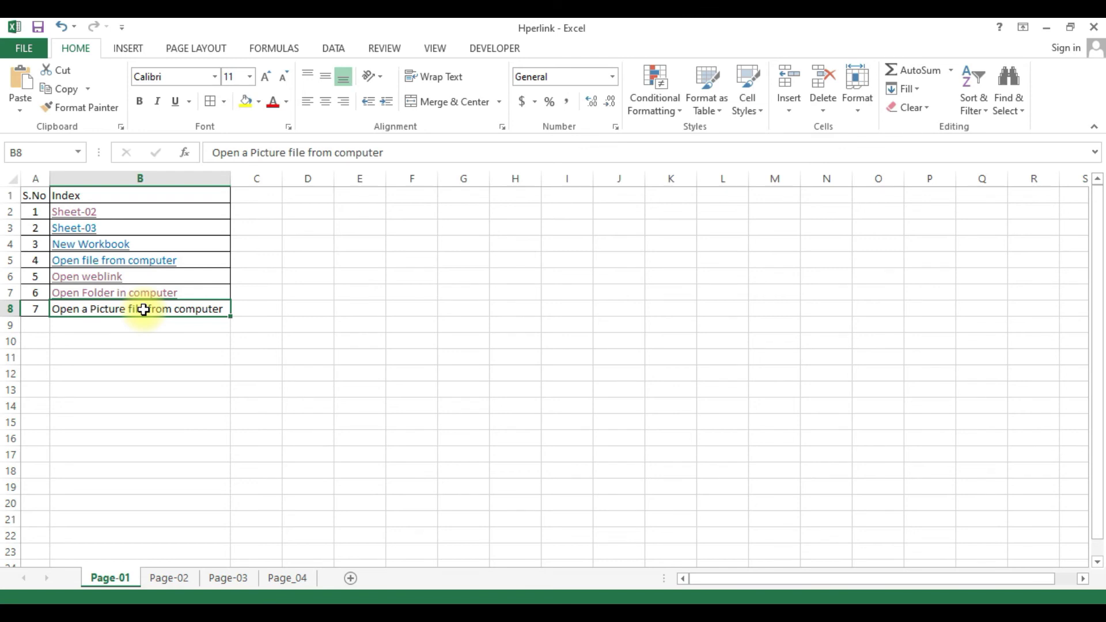
right_click(143, 310)
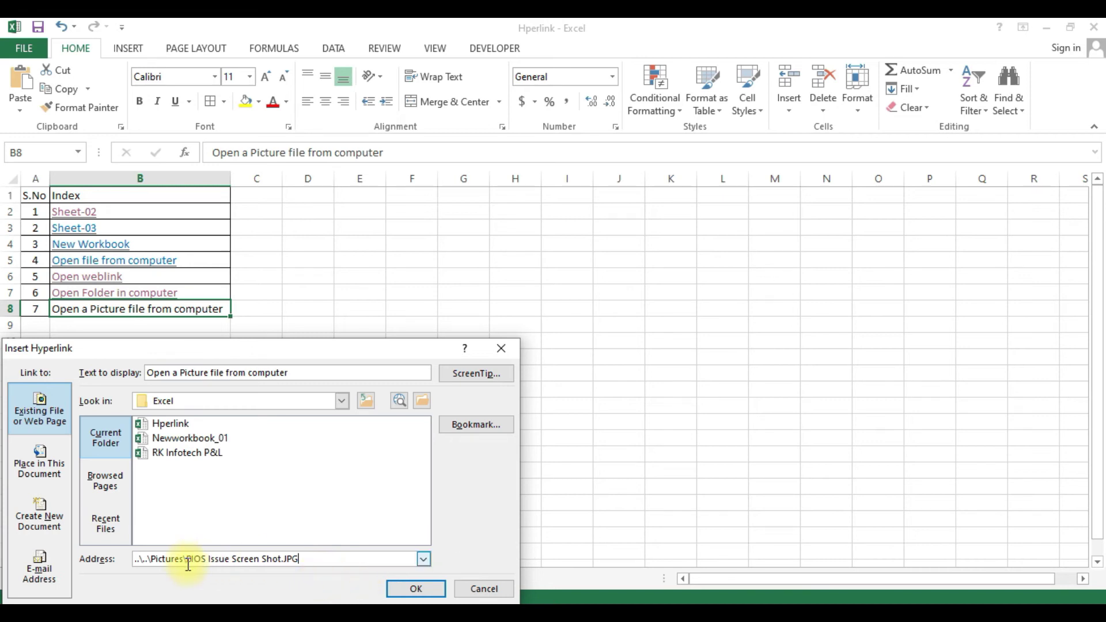
left_click(417, 589)
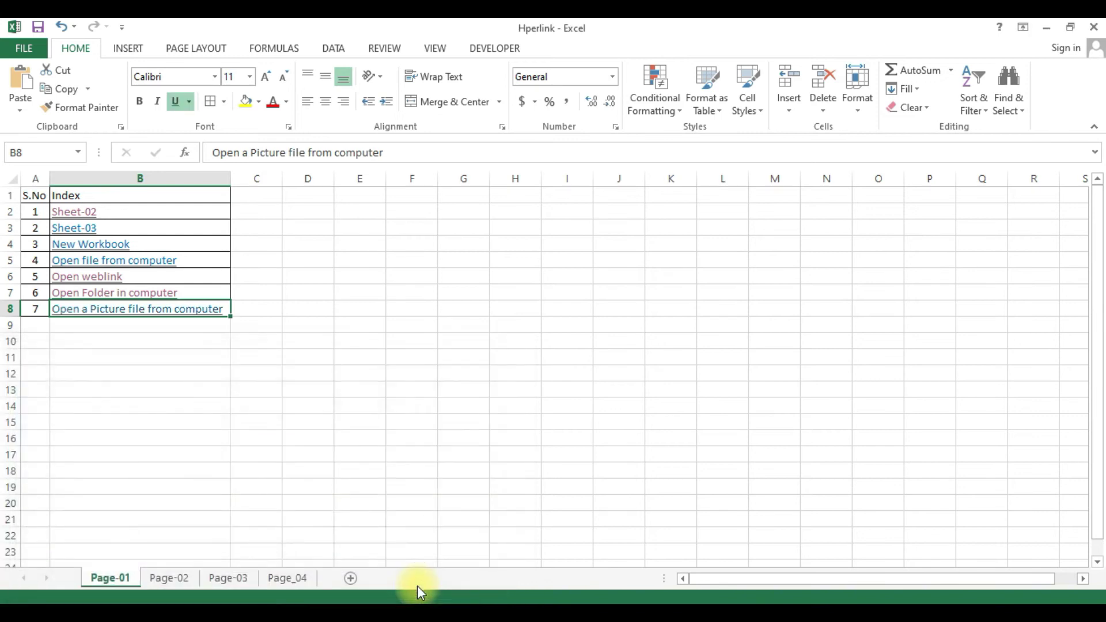
- Open BIOS Issue Screen Shot.JPG via the B8 link, then follow the New Workbook link
left_click(144, 313)
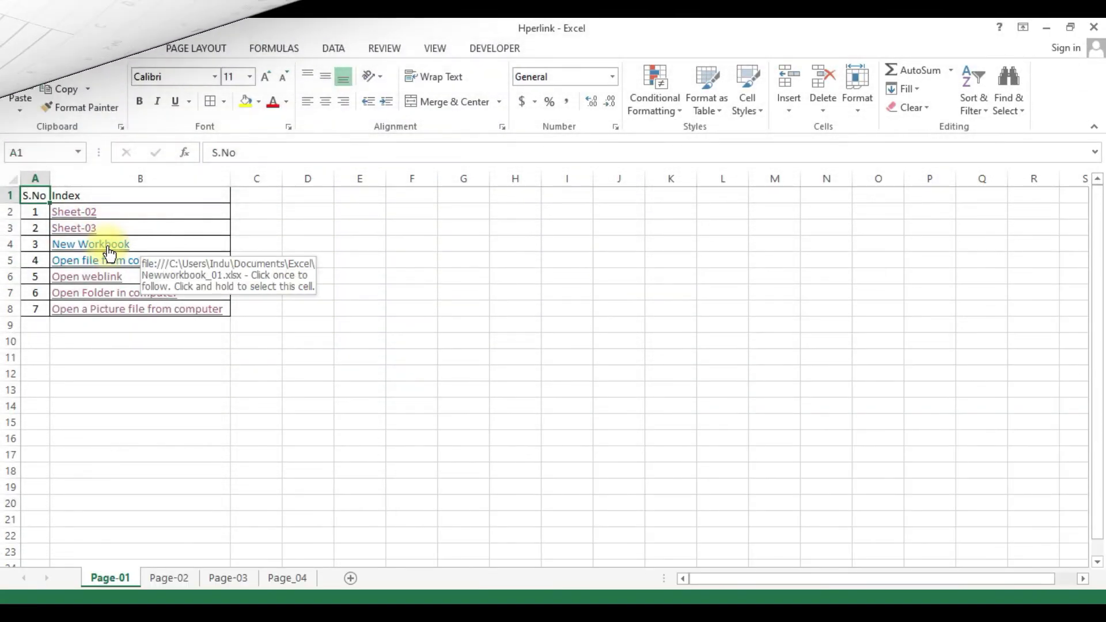
left_click(107, 245)
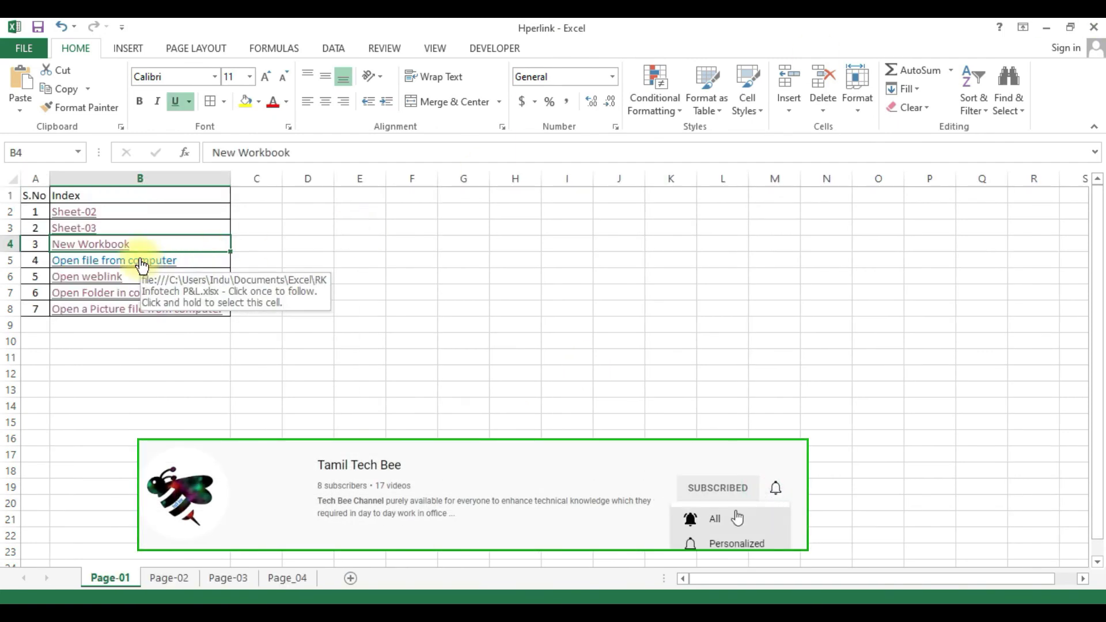
- Retest the file, weblink, folder and picture links, closing each window they open
left_click(138, 258)
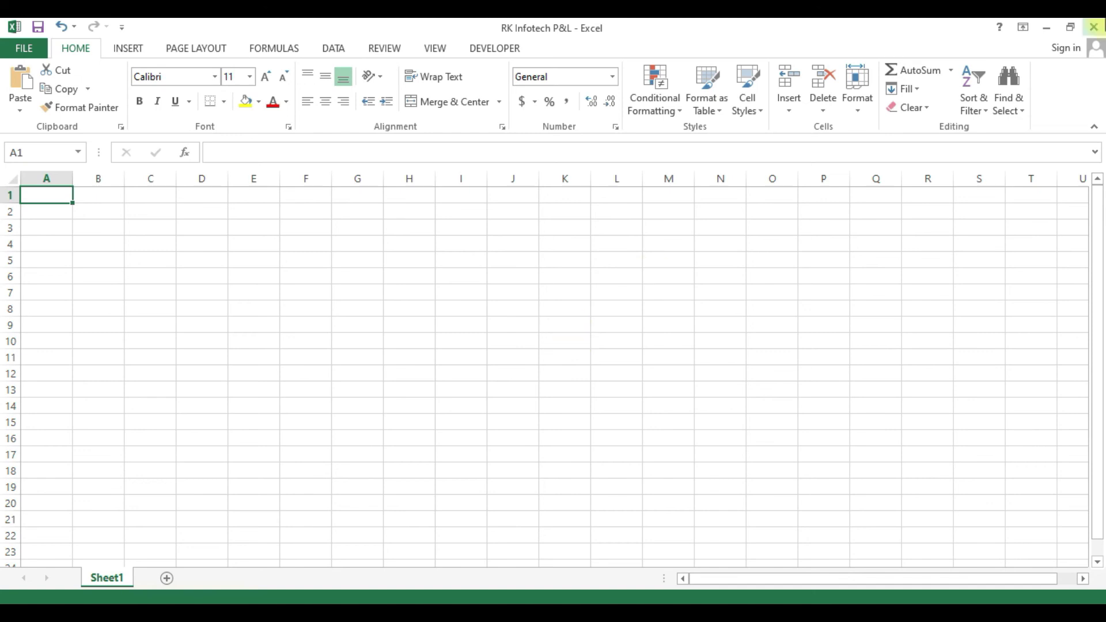
left_click(1094, 27)
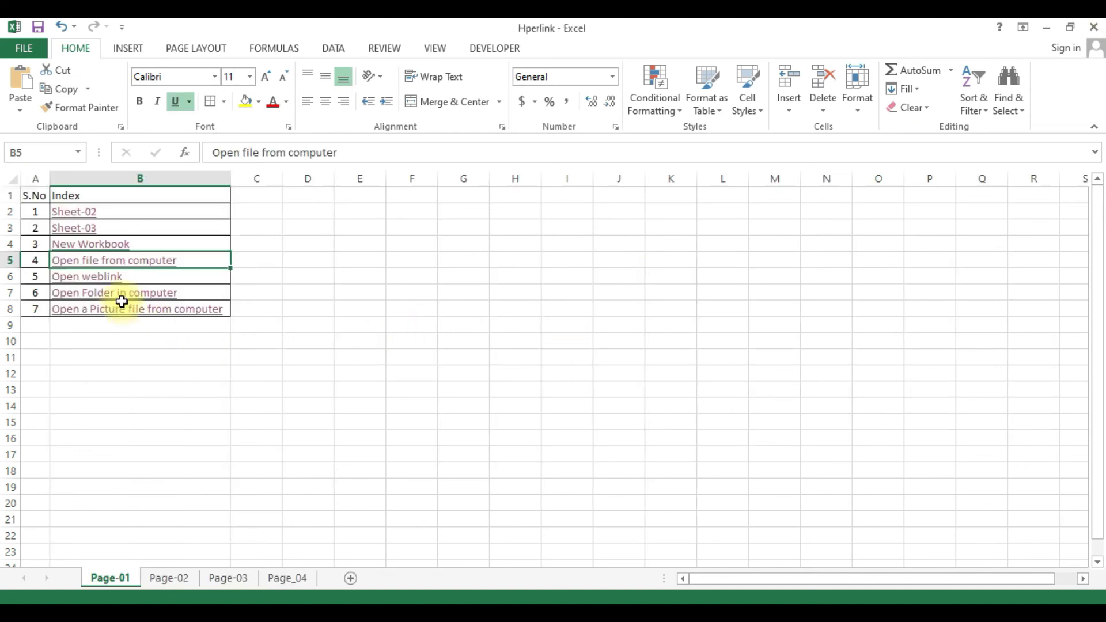
left_click(99, 281)
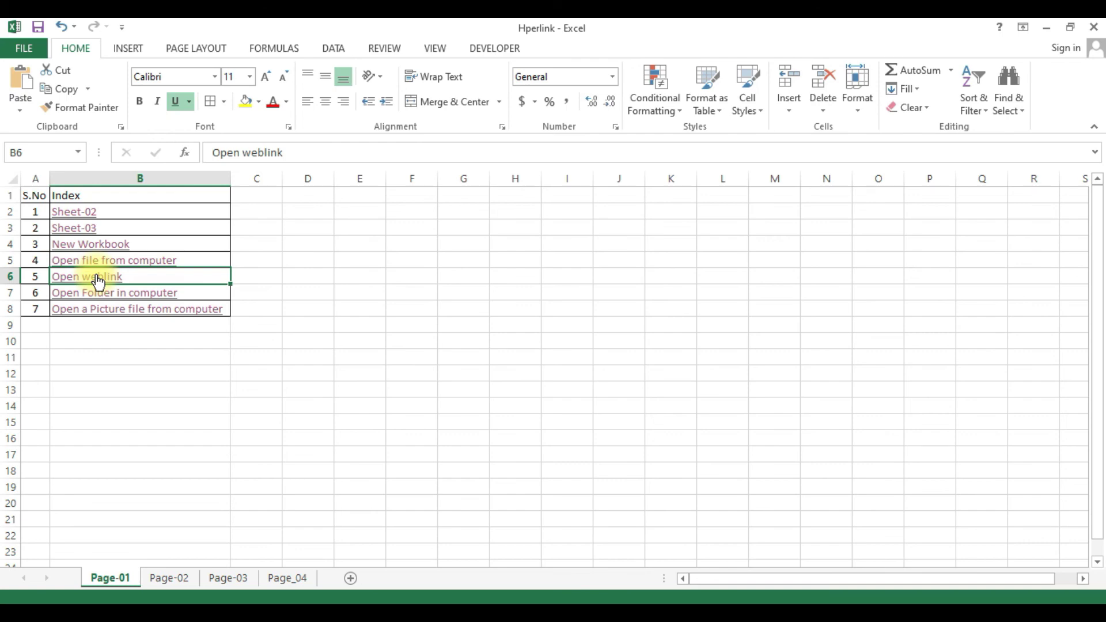
left_click(99, 281)
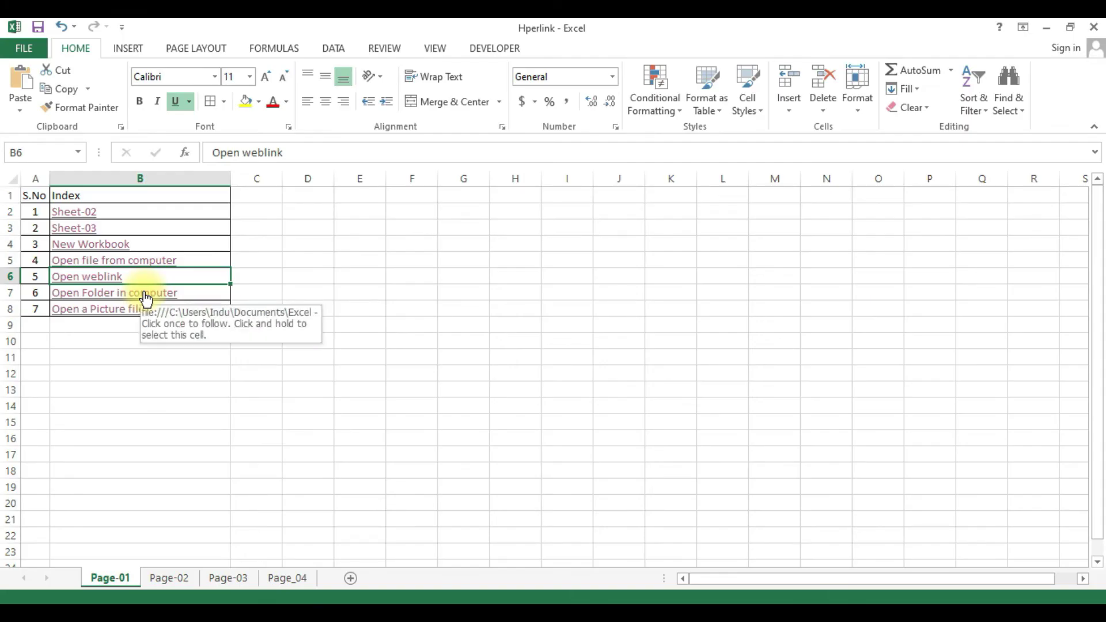
left_click(146, 298)
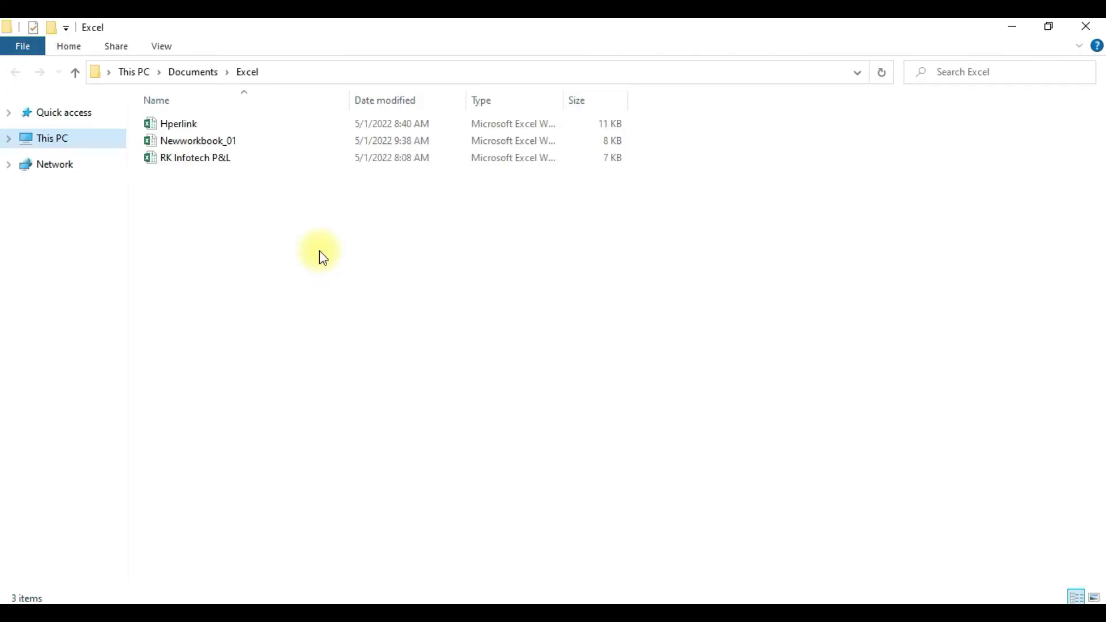
left_click(497, 598)
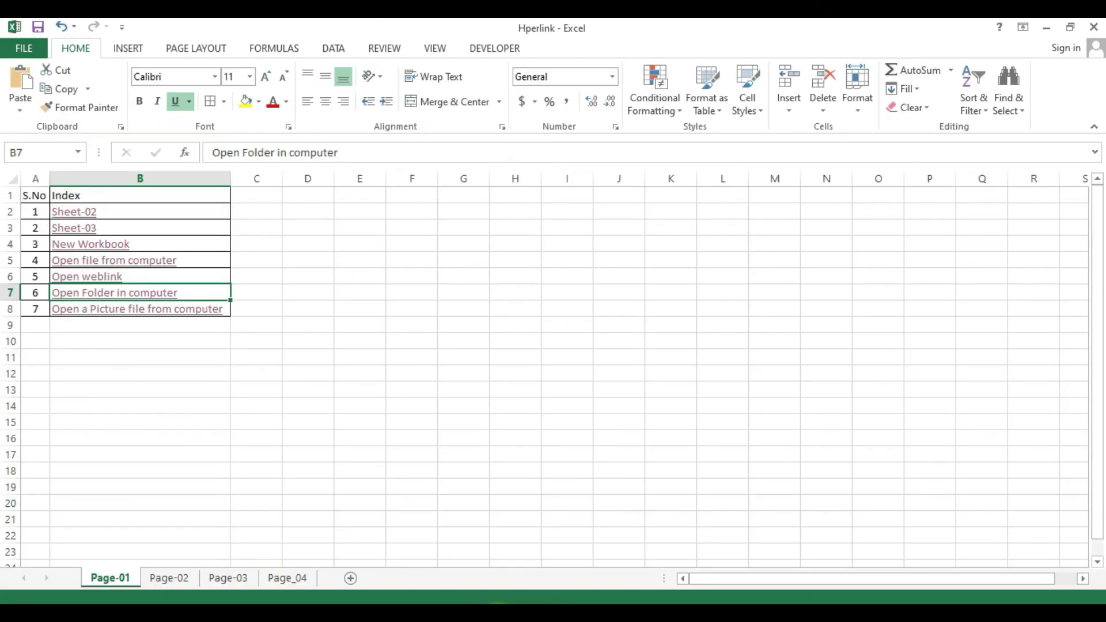
left_click(133, 310)
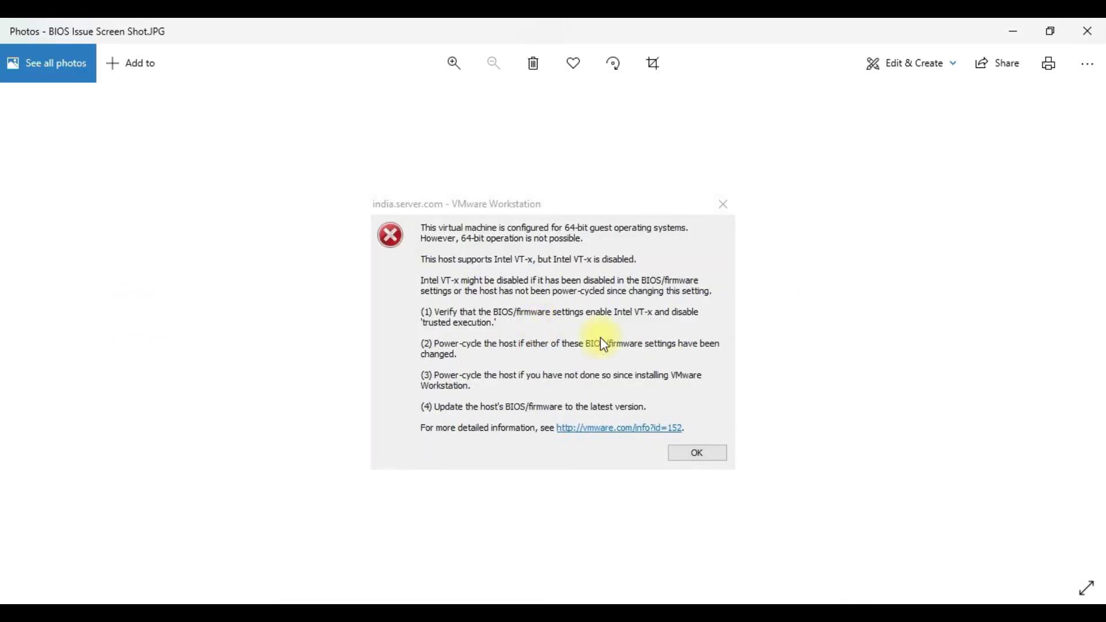
key("alt+F4")
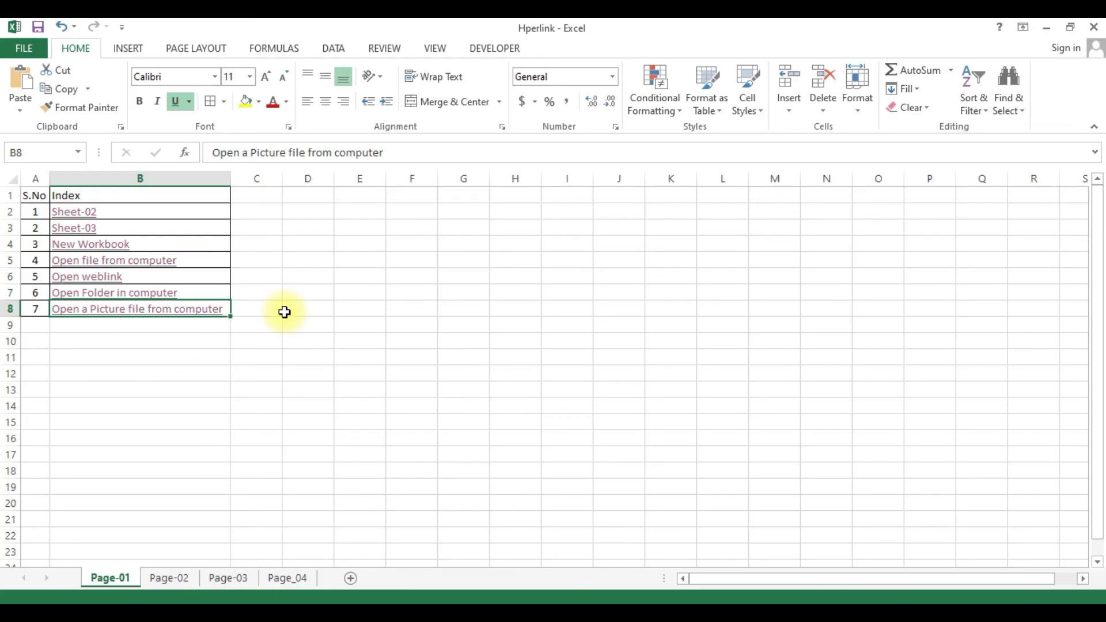